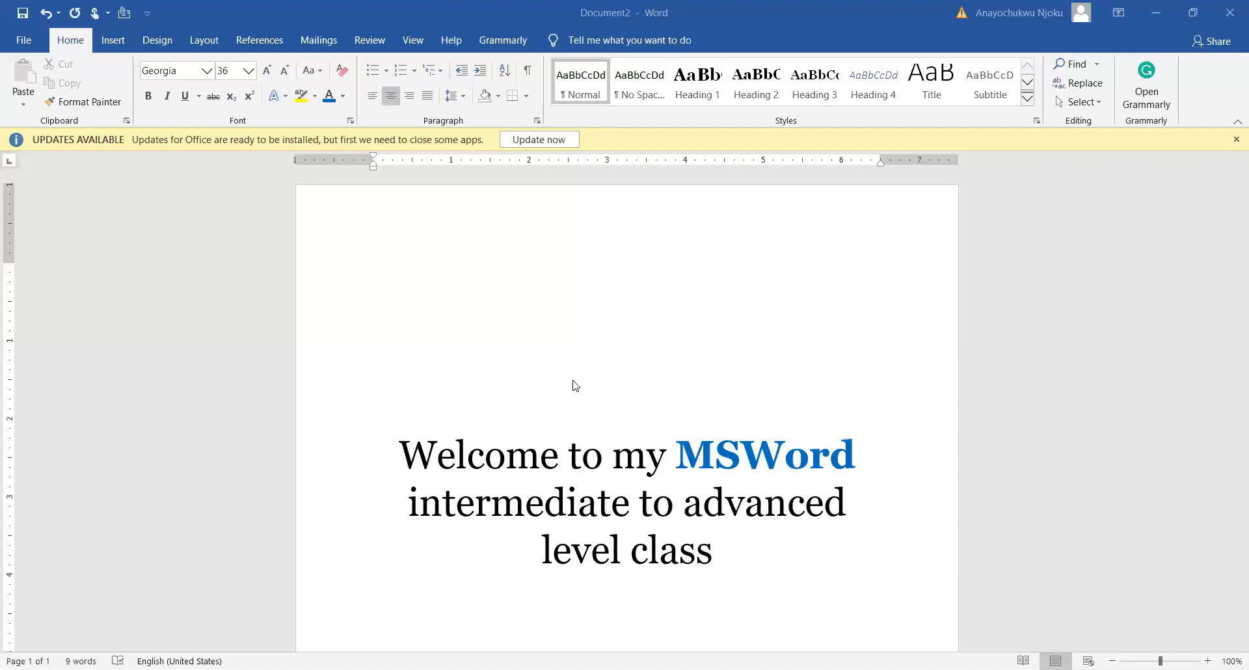
Toggle the hidden formatting marks on and off to compare how the welcome text looks, leaving them hidden
scroll(578, 384, down, 5)
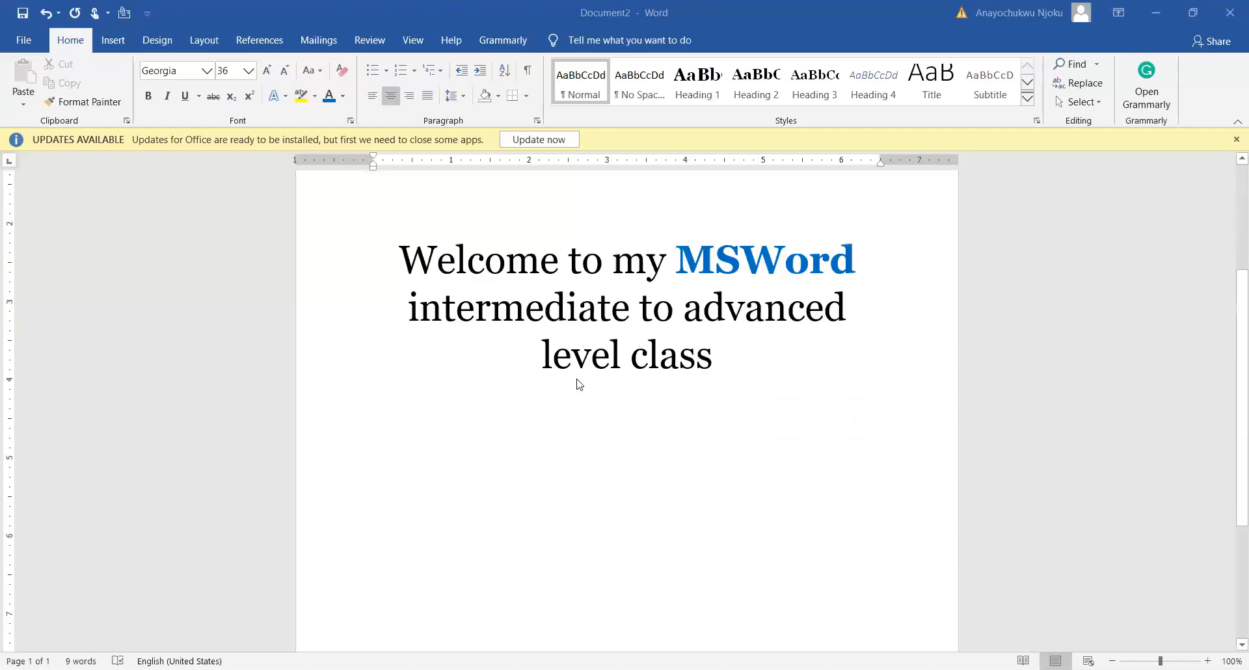
scroll(580, 383, up, 5)
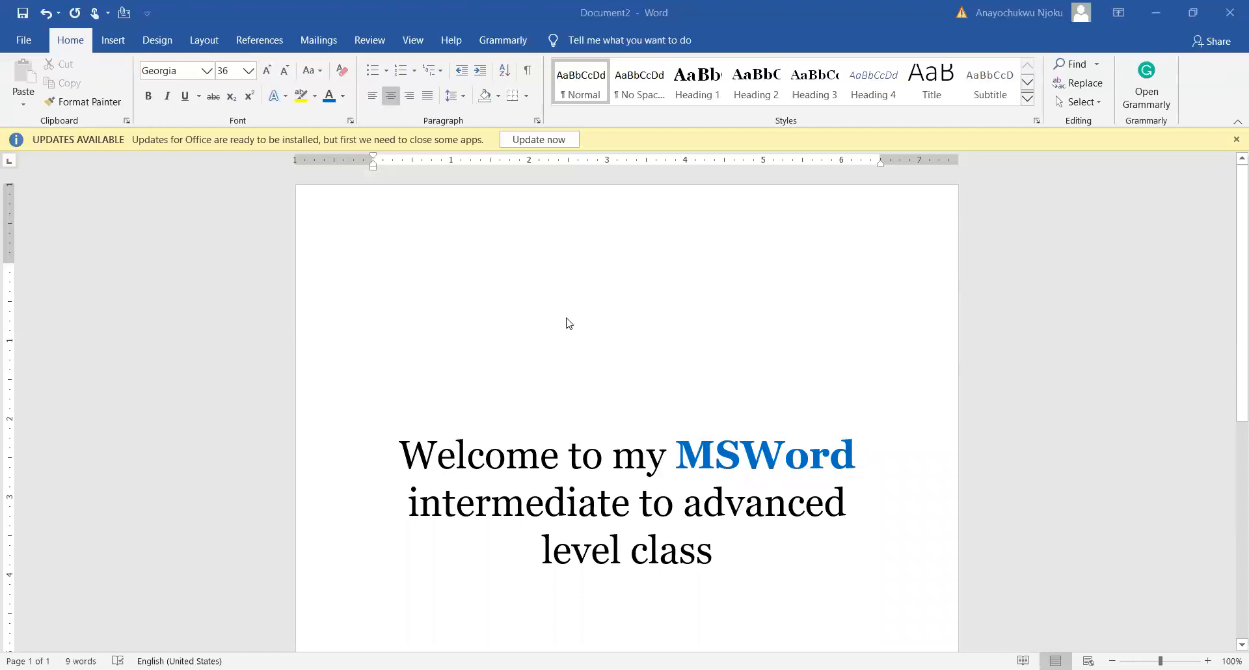
click(529, 72)
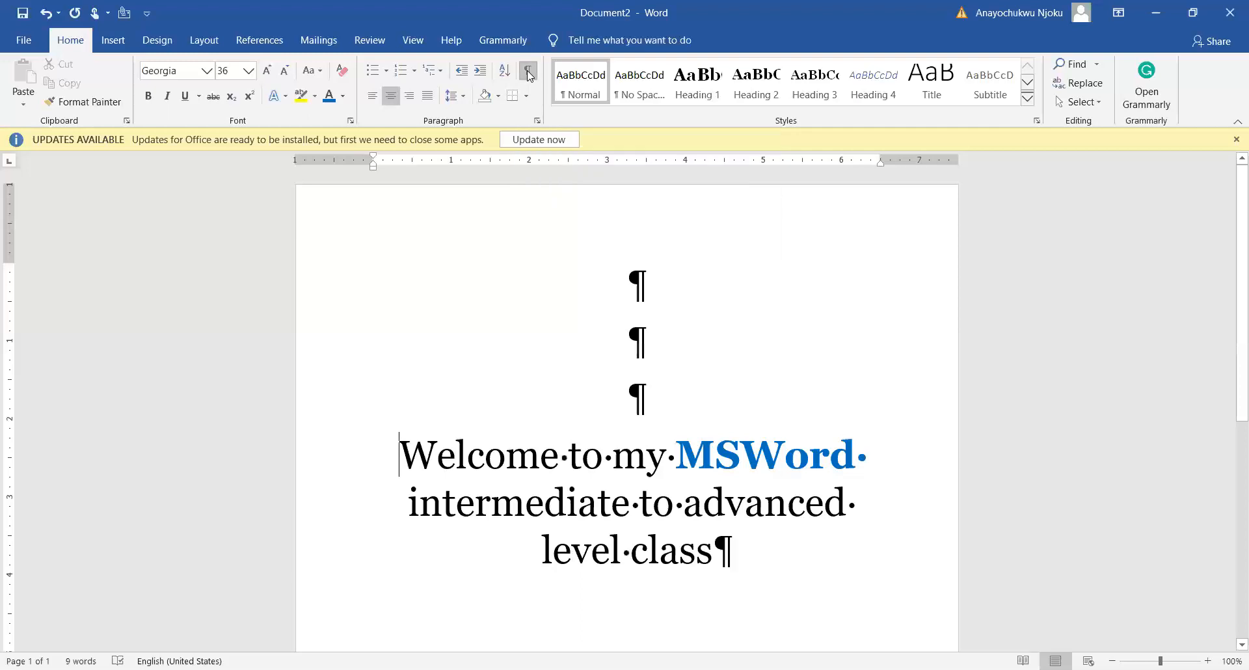
click(529, 72)
click(529, 72)
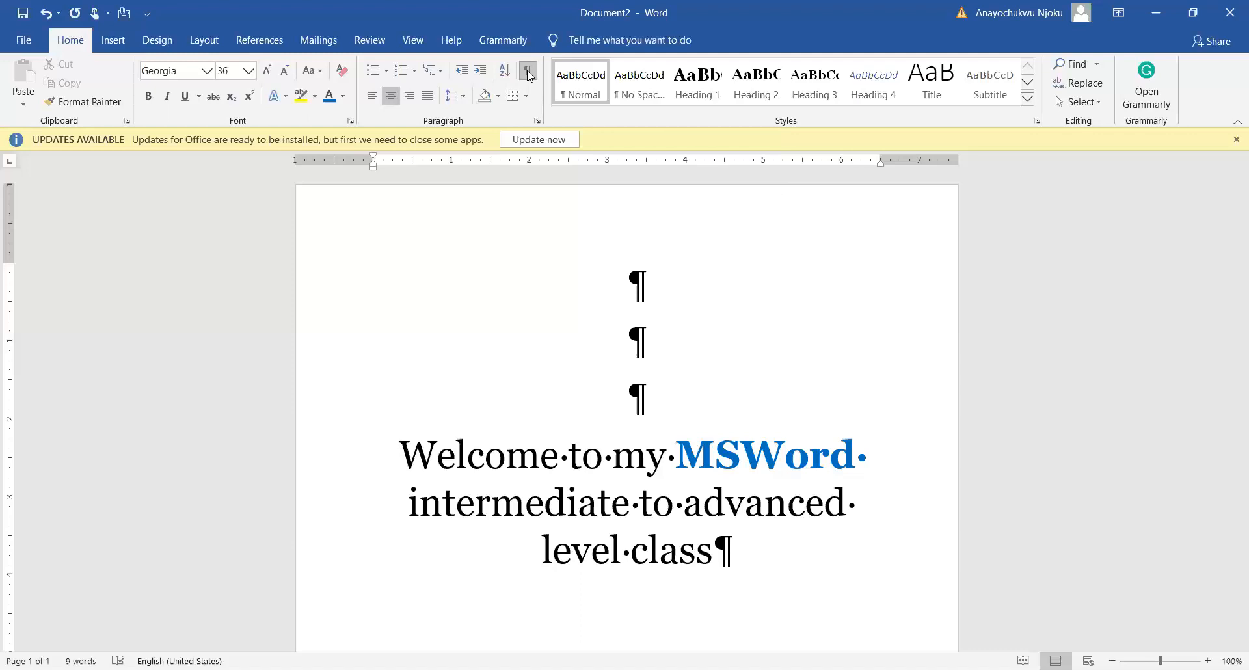
click(528, 72)
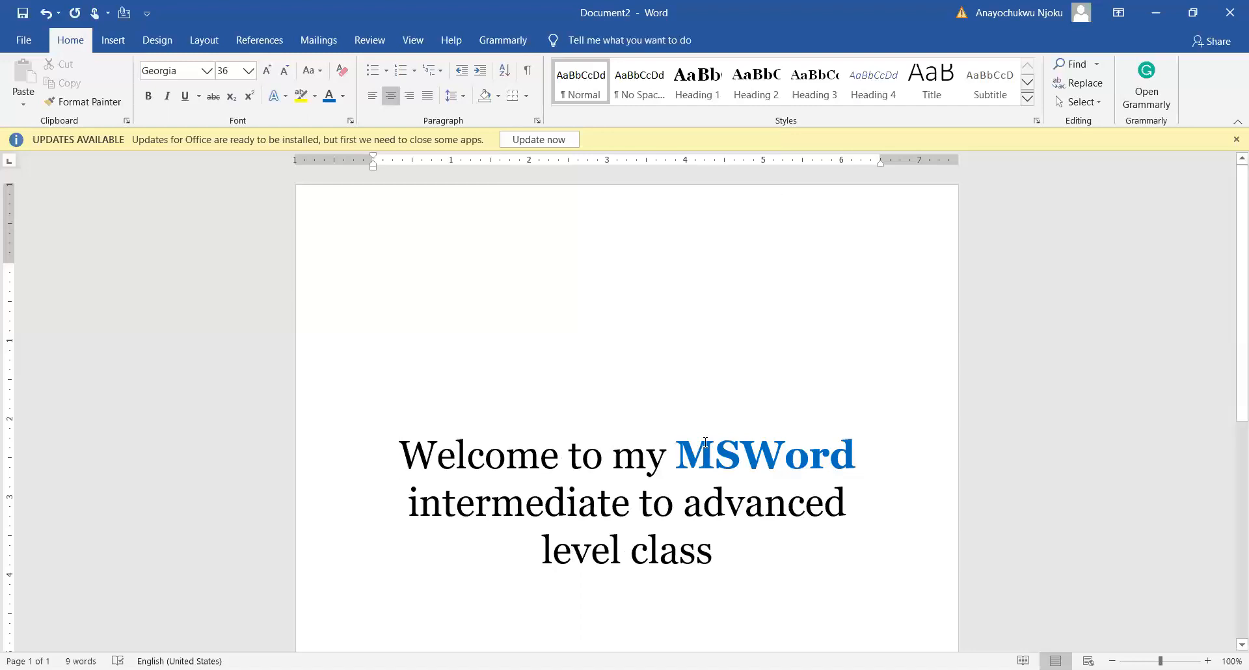
Add a full stop after "class" and four new paragraphs below the sentence, with a run of spaces in the last one
click(724, 586)
text(.)
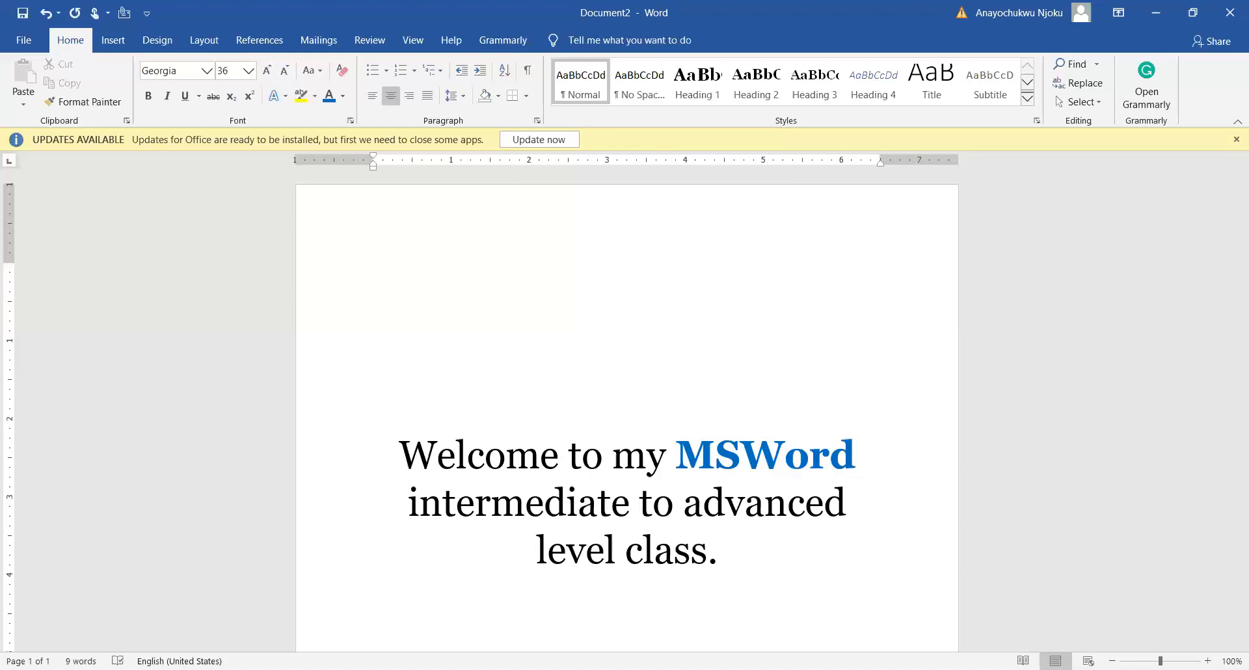
key(Return)
scroll(679, 555, down, 3)
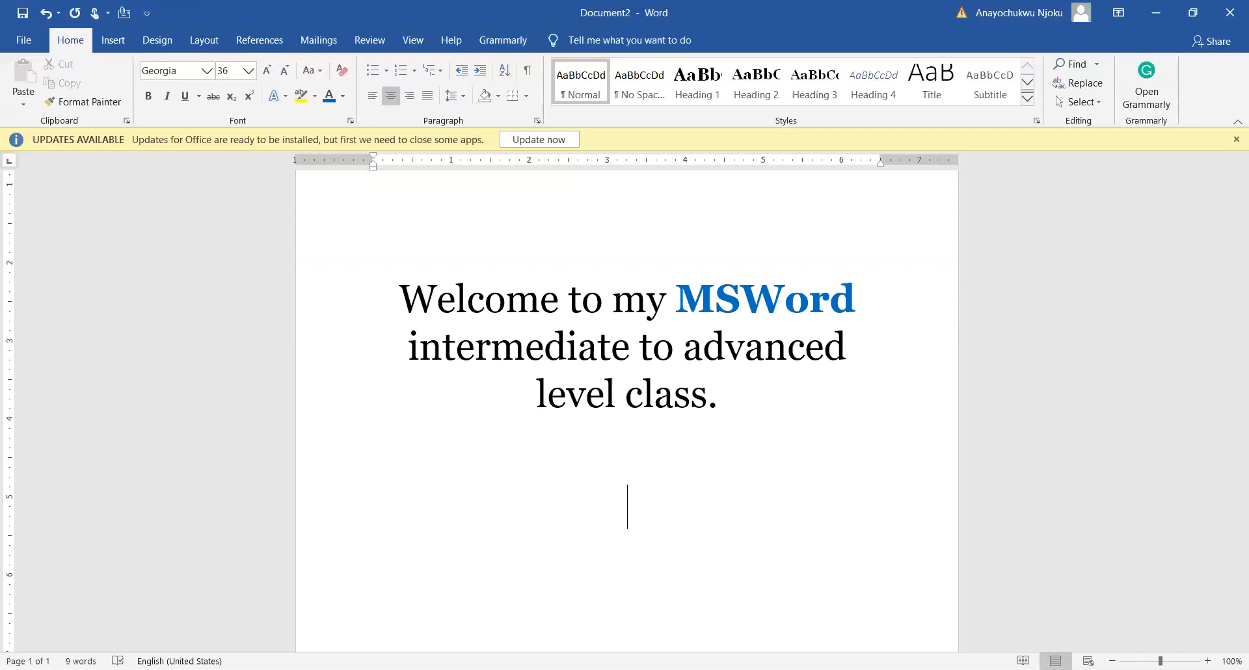
key(Return)
key(Return)
scroll(711, 561, down, 1)
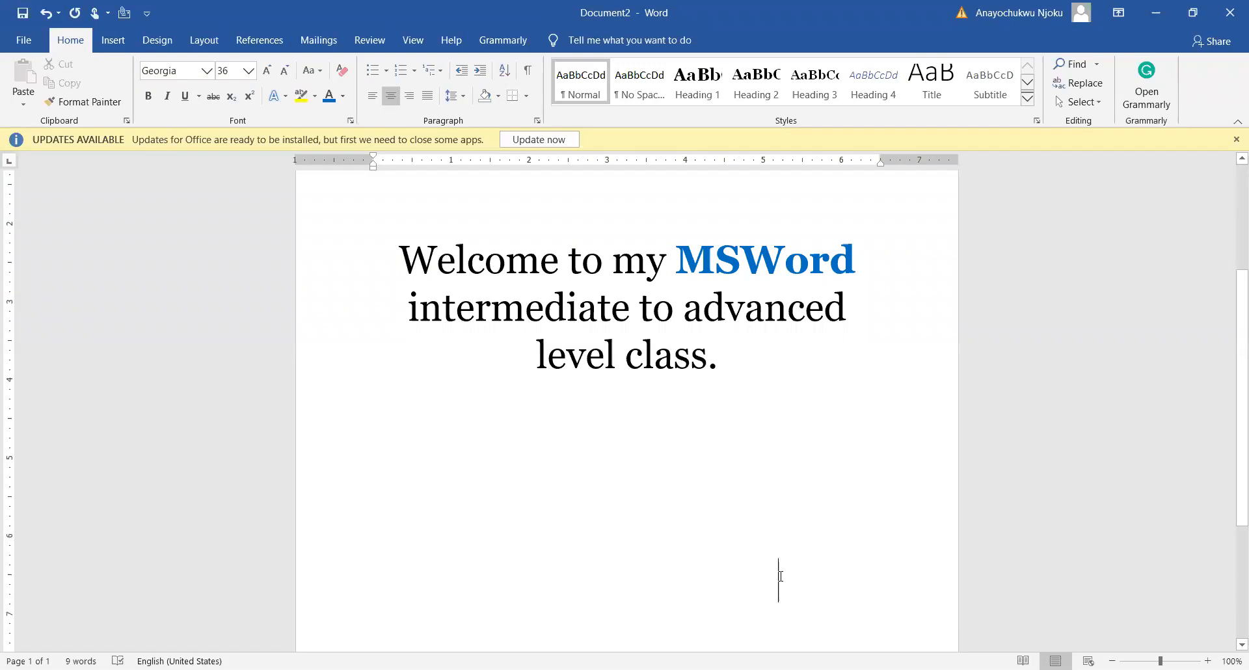
Check the empty area below the sentence by placing the cursor in its blank lines and around the trailing spaces
click(627, 467)
click(789, 580)
click(640, 414)
click(645, 501)
click(633, 530)
click(785, 593)
click(651, 592)
click(784, 591)
click(778, 473)
Show the formatting marks and inspect a blank paragraph, the space between "to" and "my", and the run of spaces below
click(531, 72)
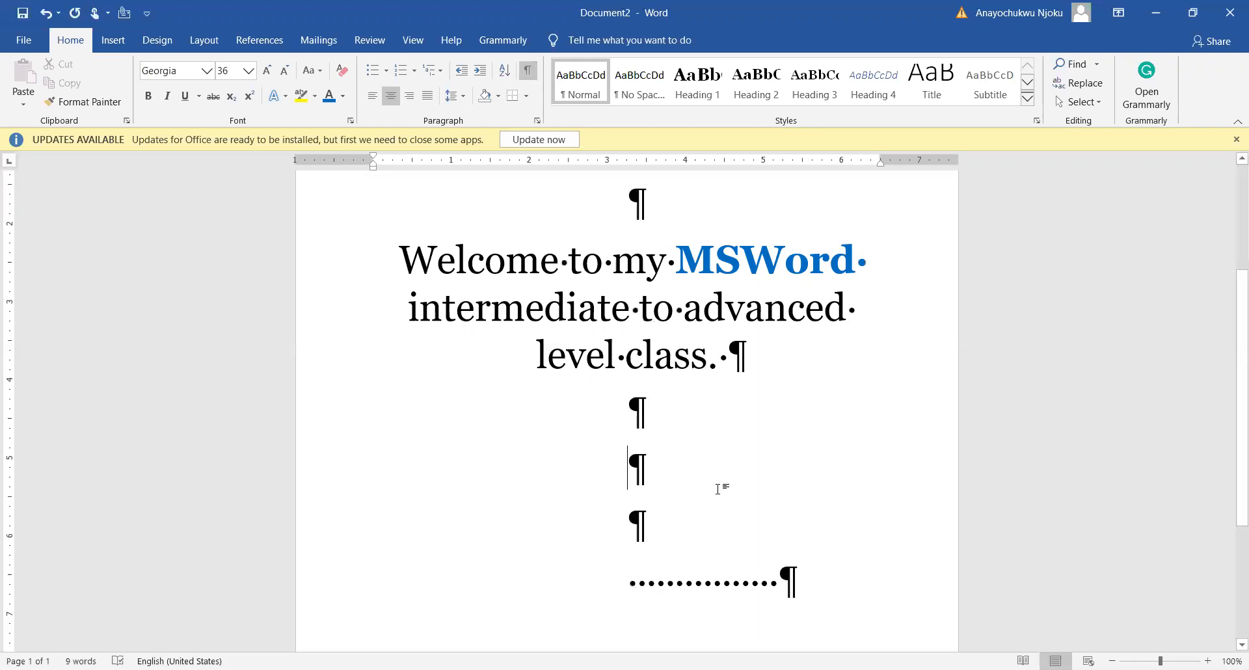
click(641, 413)
drag(672, 262, 606, 262)
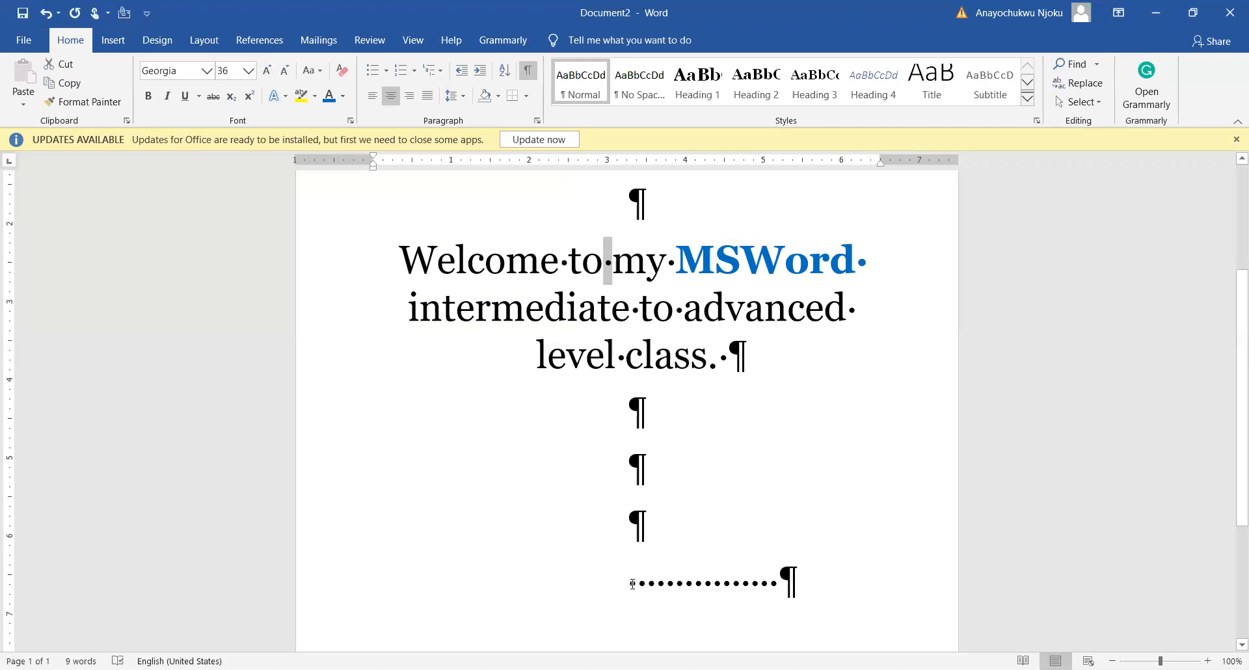
mouse_move(632, 584)
mouse_down()
mouse_move(783, 579)
mouse_move(615, 576)
mouse_up()
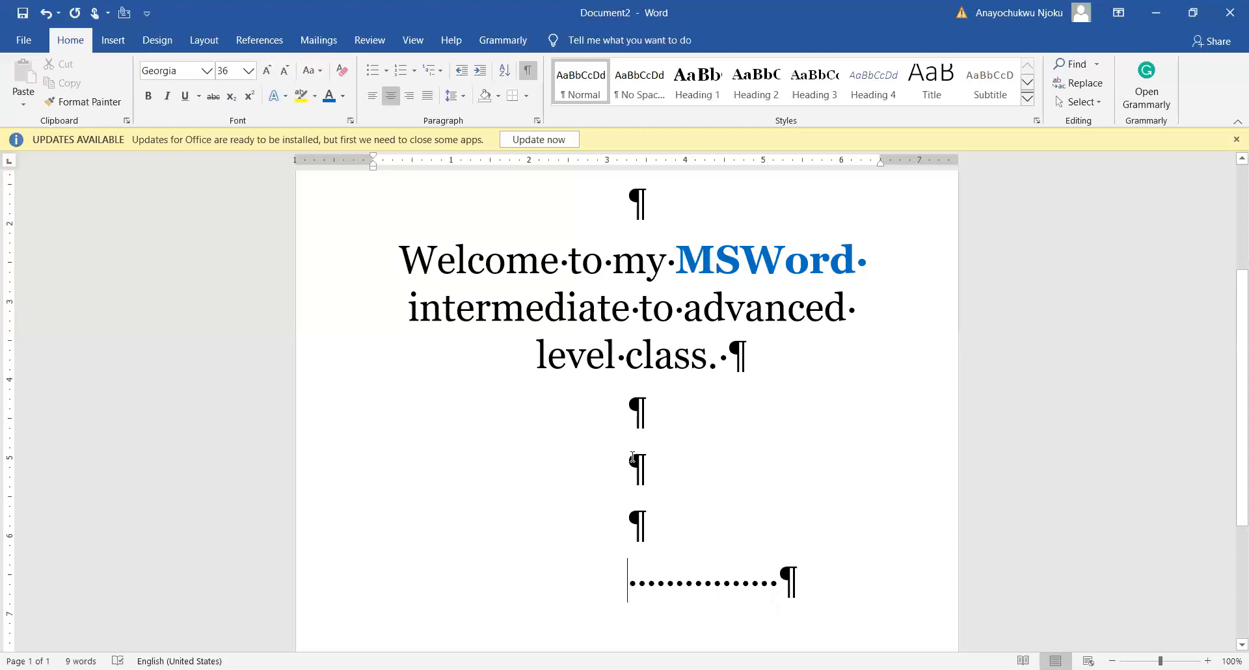
Examine the paragraph and space marks across the whole page, and hide the formatting marks
scroll(632, 458, up, 3)
scroll(632, 457, down, 3)
scroll(632, 457, up, 3)
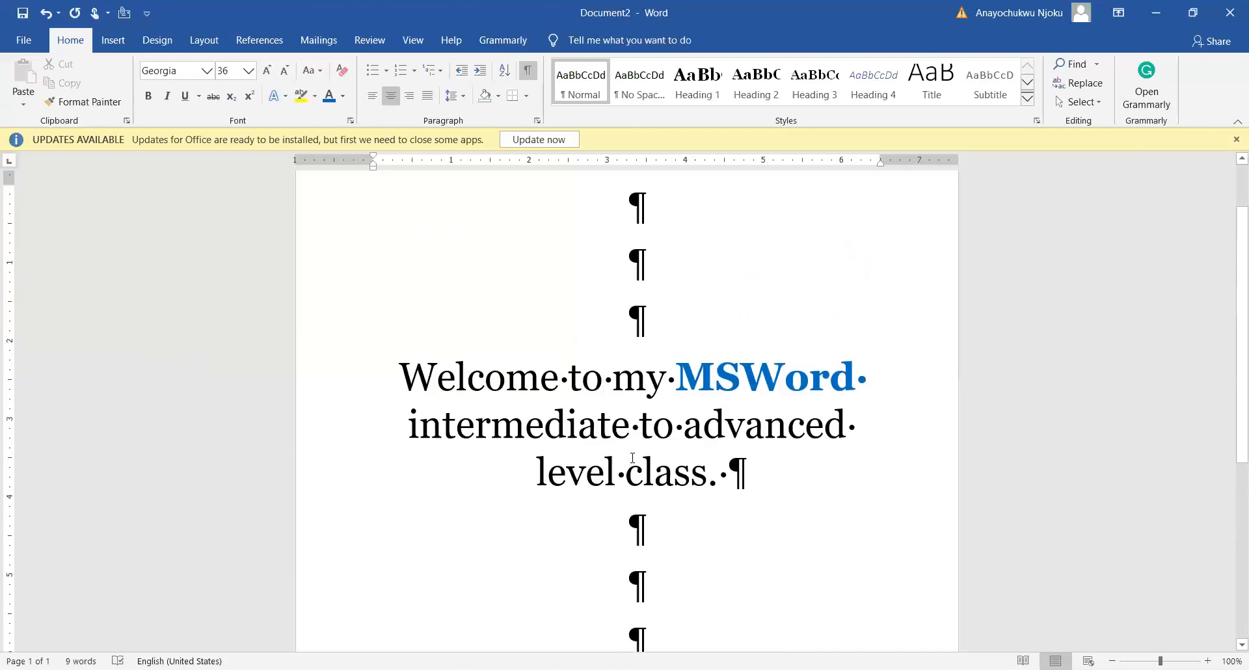
scroll(610, 481, down, 1)
scroll(610, 481, down, 2)
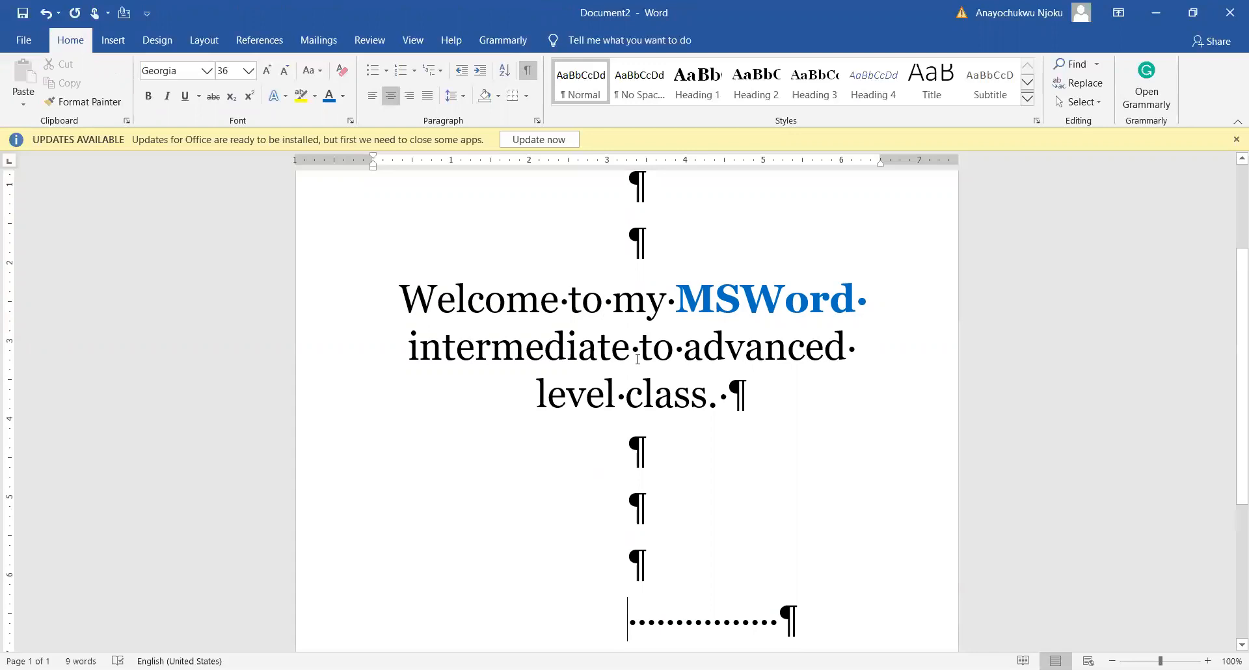
scroll(635, 352, up, 3)
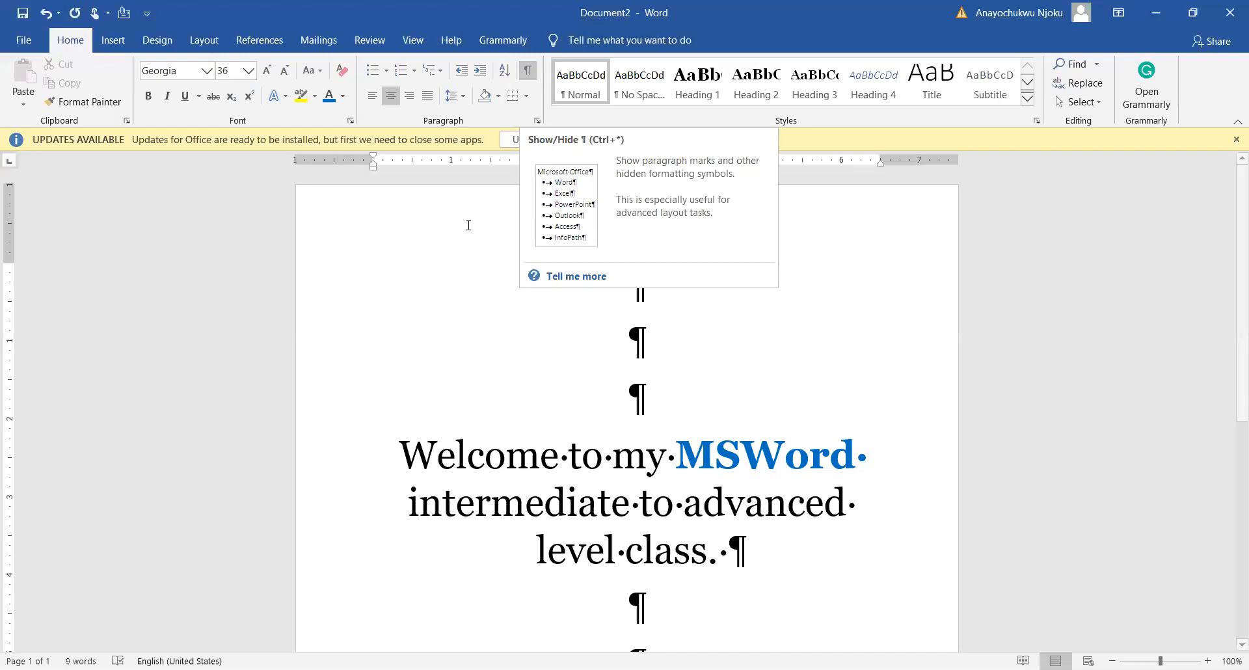
click(529, 71)
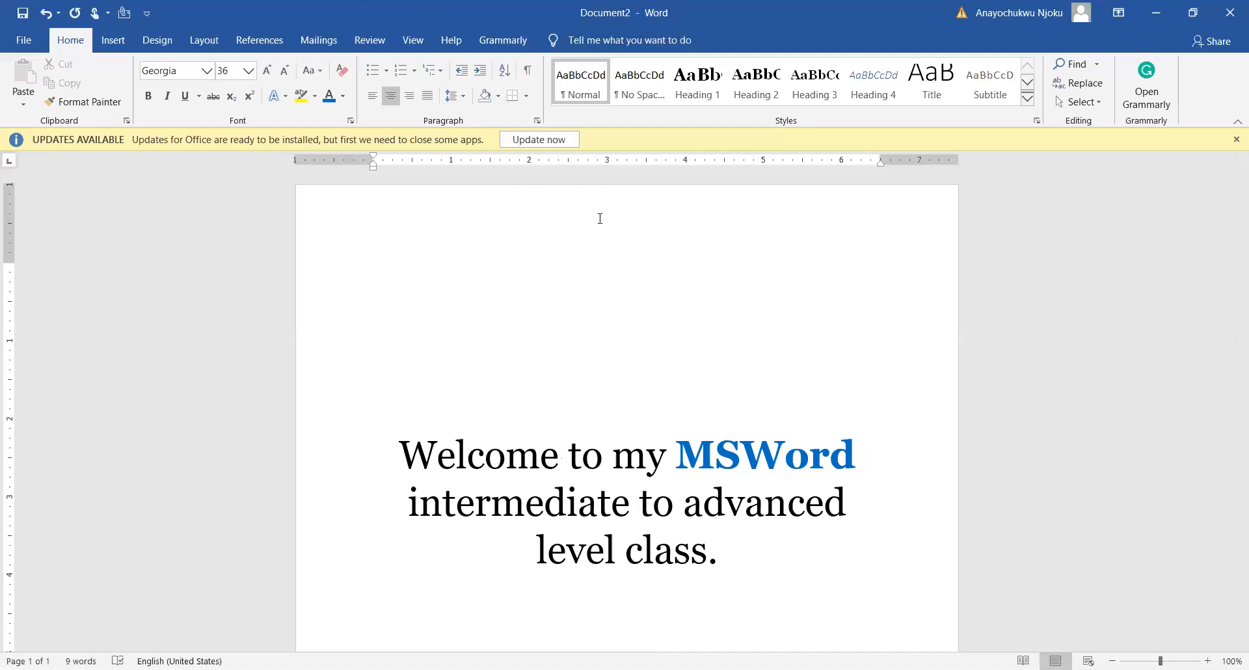
scroll(633, 339, down, 5)
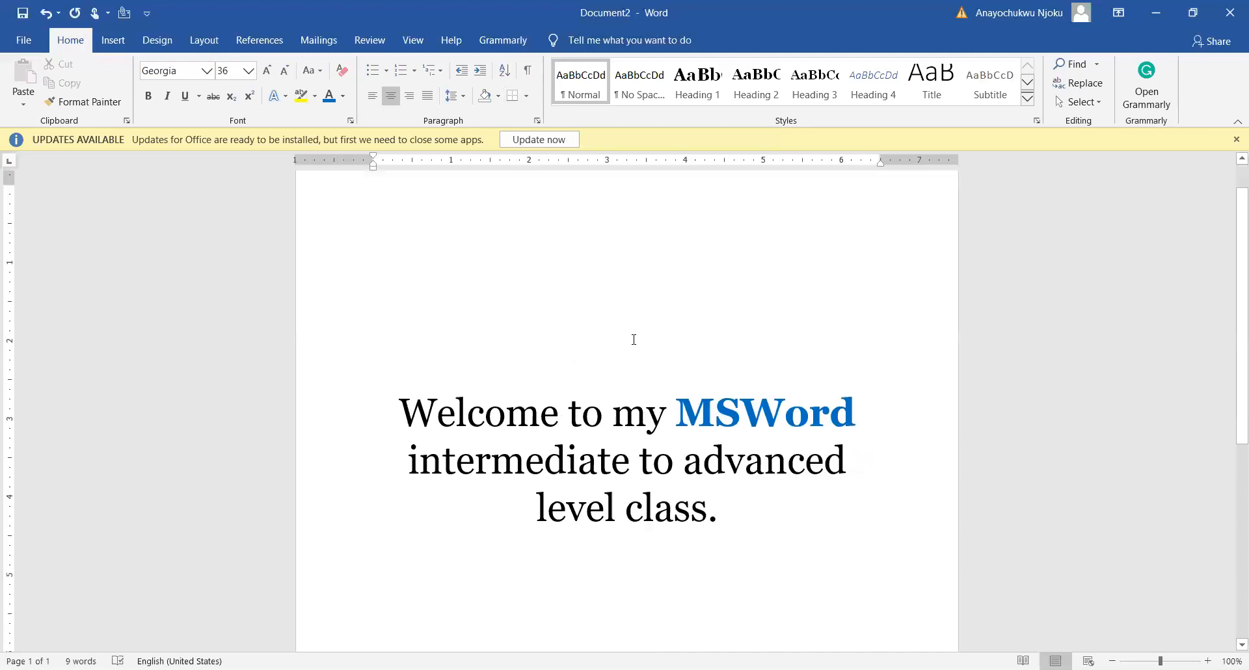
scroll(634, 339, up, 5)
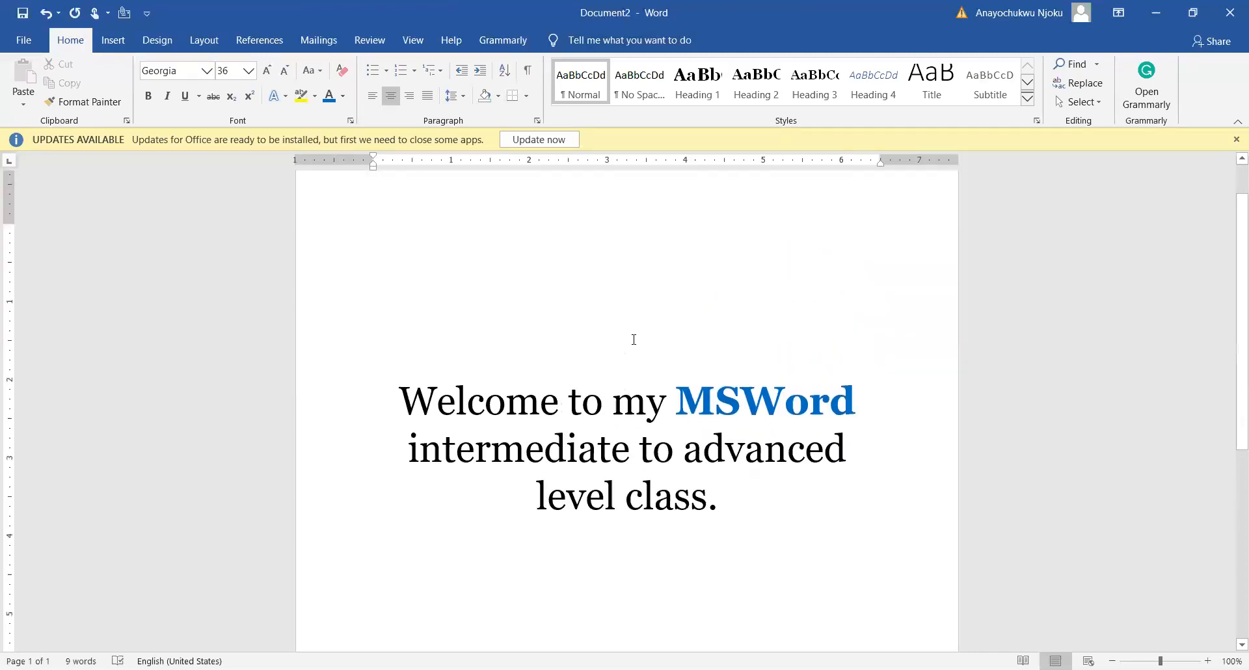
Show the formatting marks again to inspect the spaces between words and the blank paragraphs, and hide them
click(528, 71)
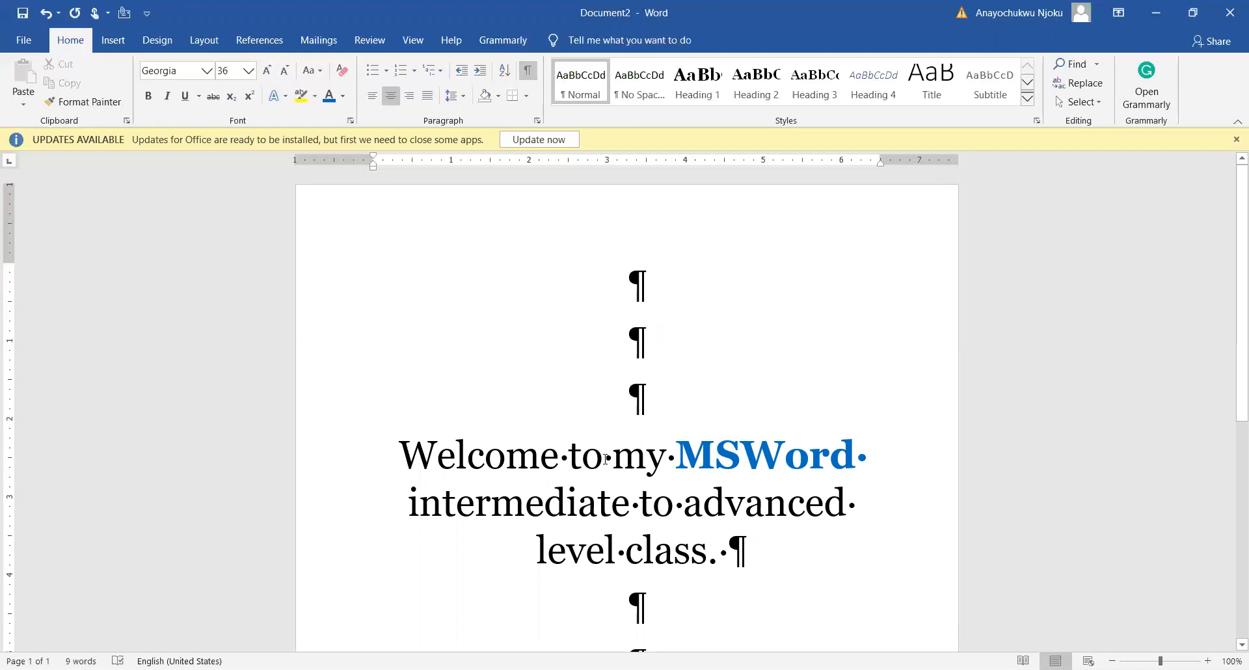
drag(611, 461, 570, 463)
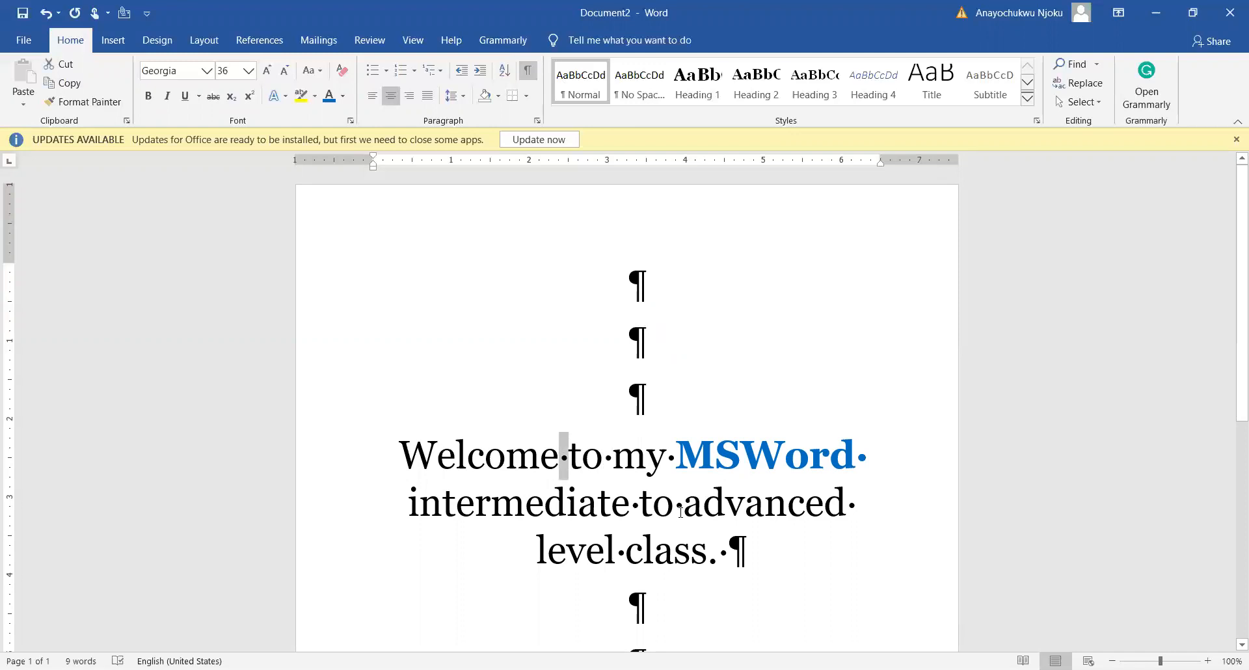
drag(683, 510, 677, 508)
click(597, 351)
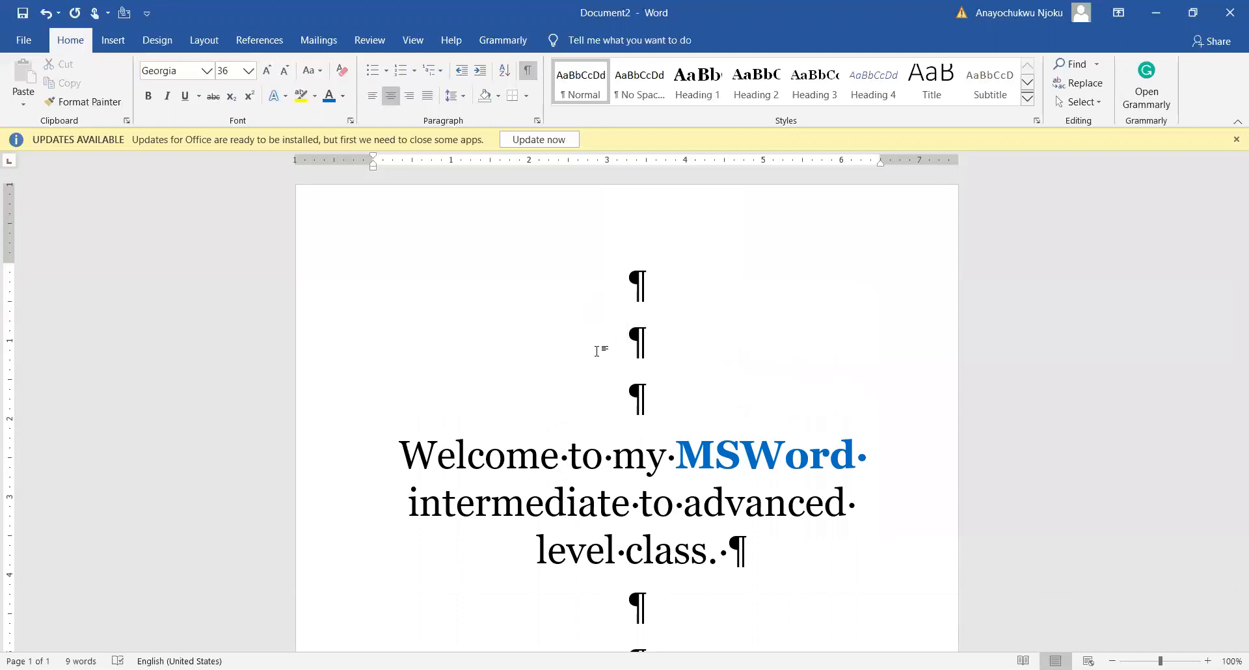
click(644, 335)
scroll(643, 338, down, 3)
scroll(643, 343, up, 2)
scroll(642, 343, down, 5)
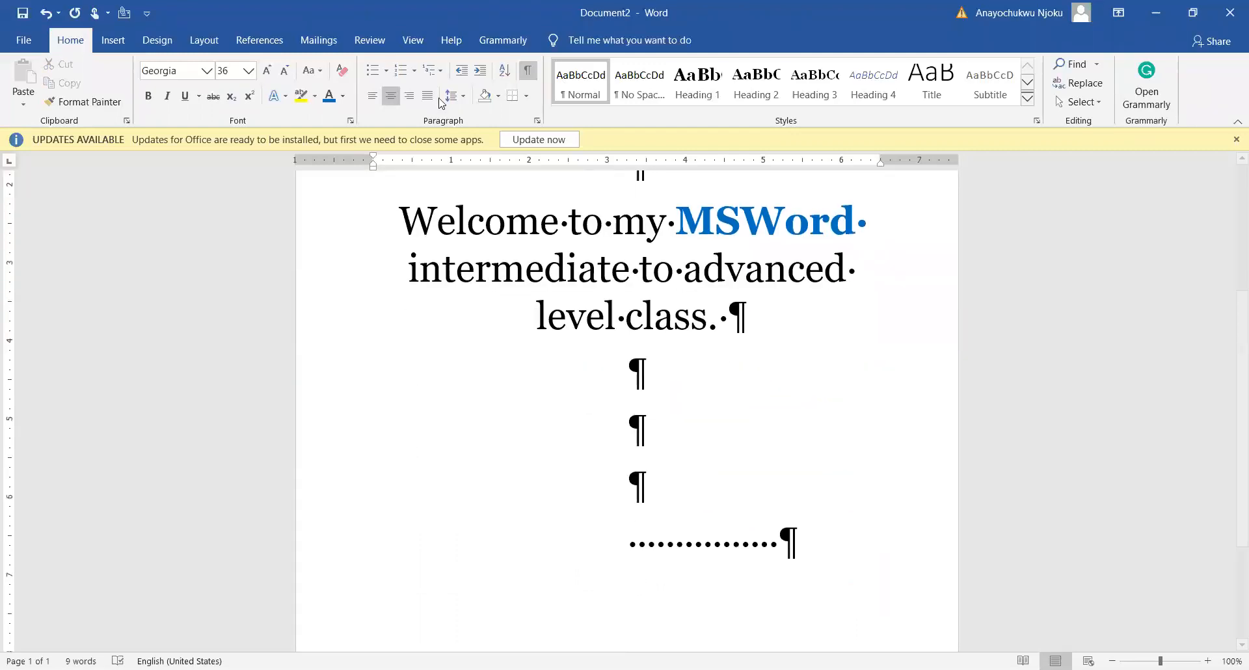
click(527, 69)
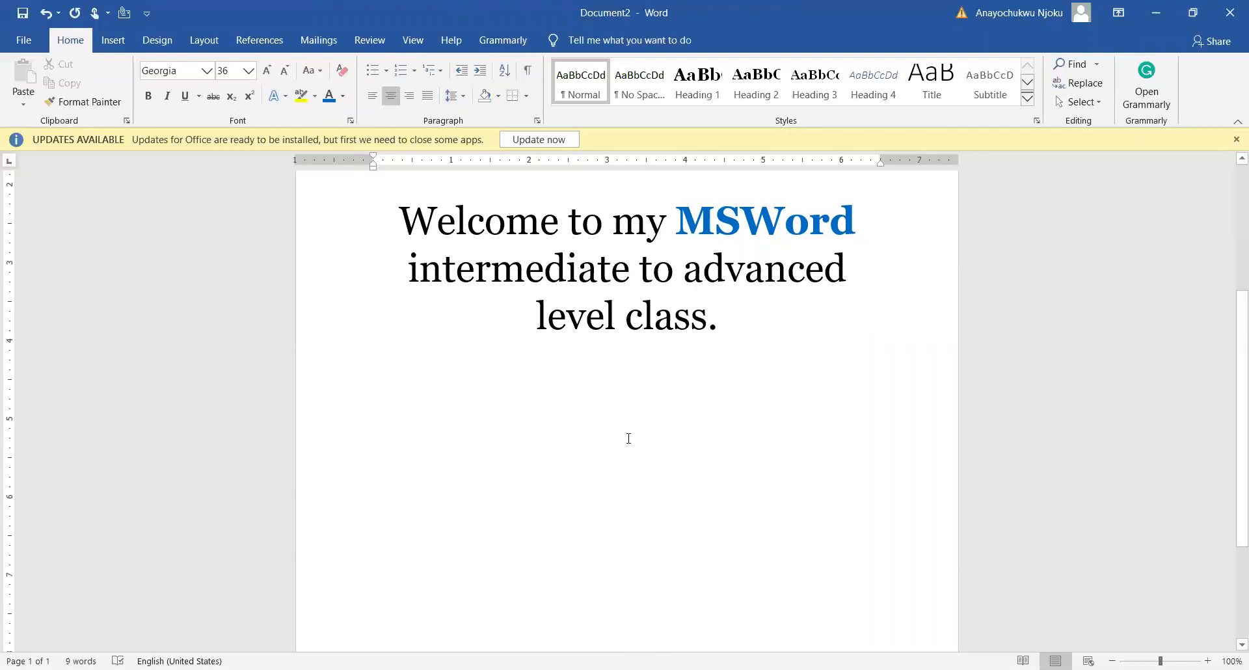
Try deleting the blank paragraphs and spaces below the sentence with the formatting marks hidden, and undo the deletion
shift+click(797, 585)
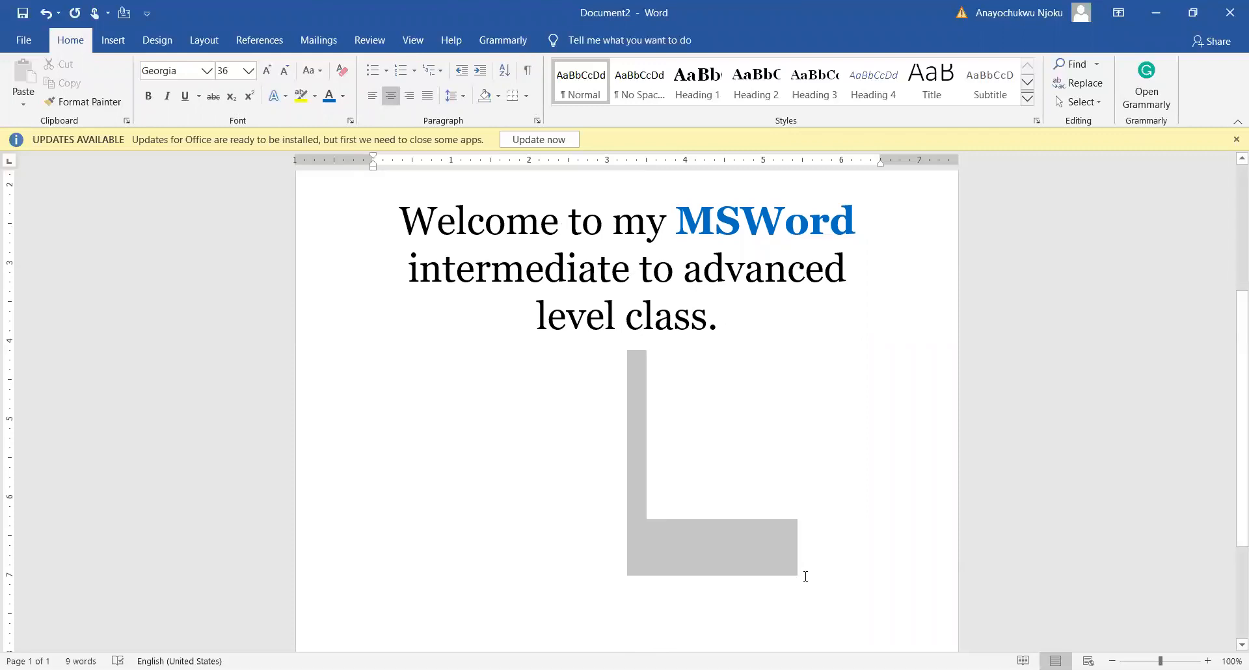
key(Delete)
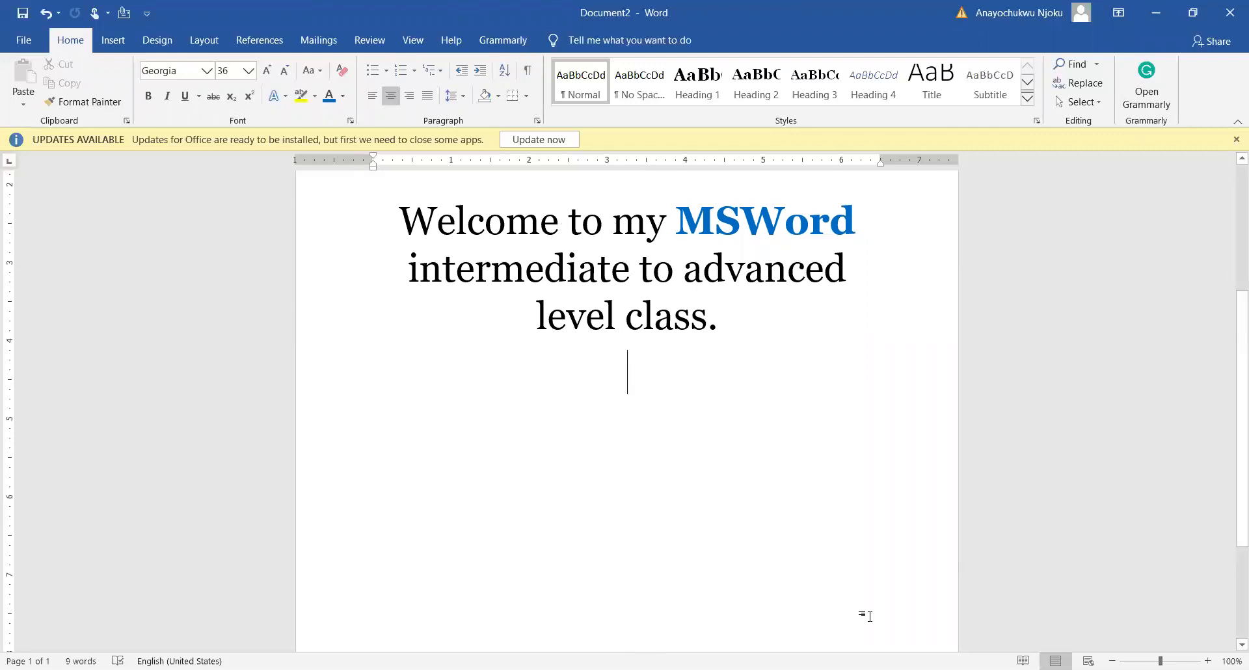
key(ctrl+z)
click(599, 423)
drag(625, 371, 881, 546)
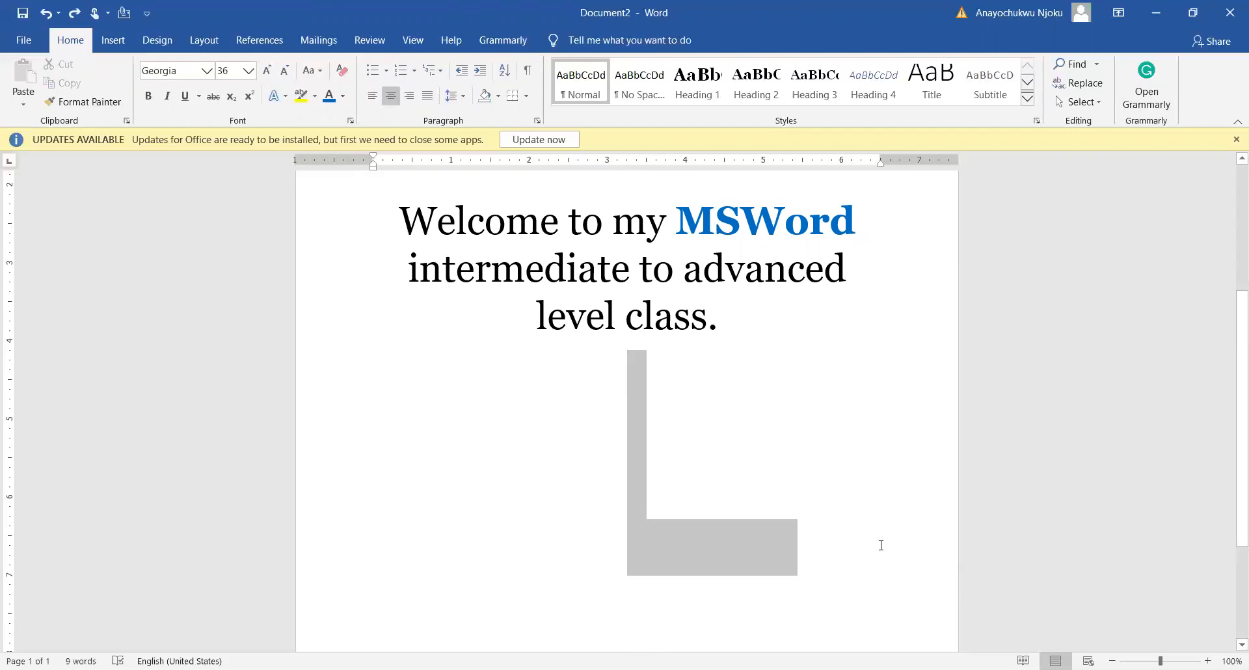
click(577, 424)
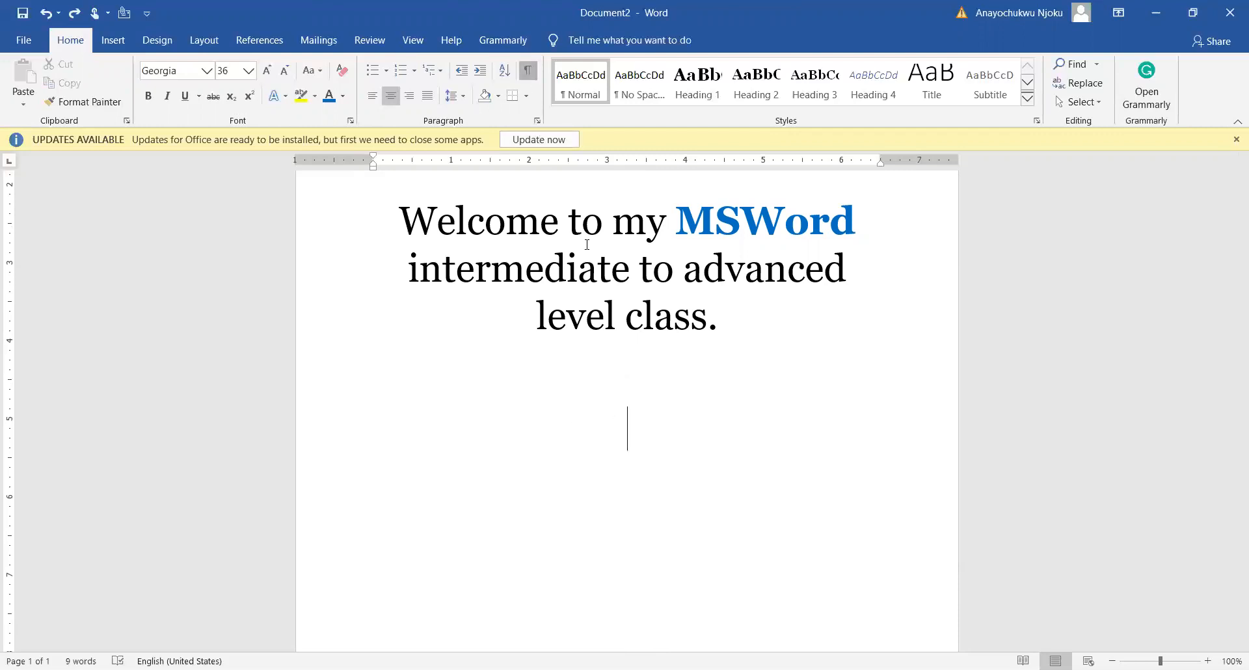
With the formatting marks shown, delete the blank paragraphs and spaces below the sentence, and hide the marks again
key(ctrl+shift+8)
drag(637, 376, 791, 537)
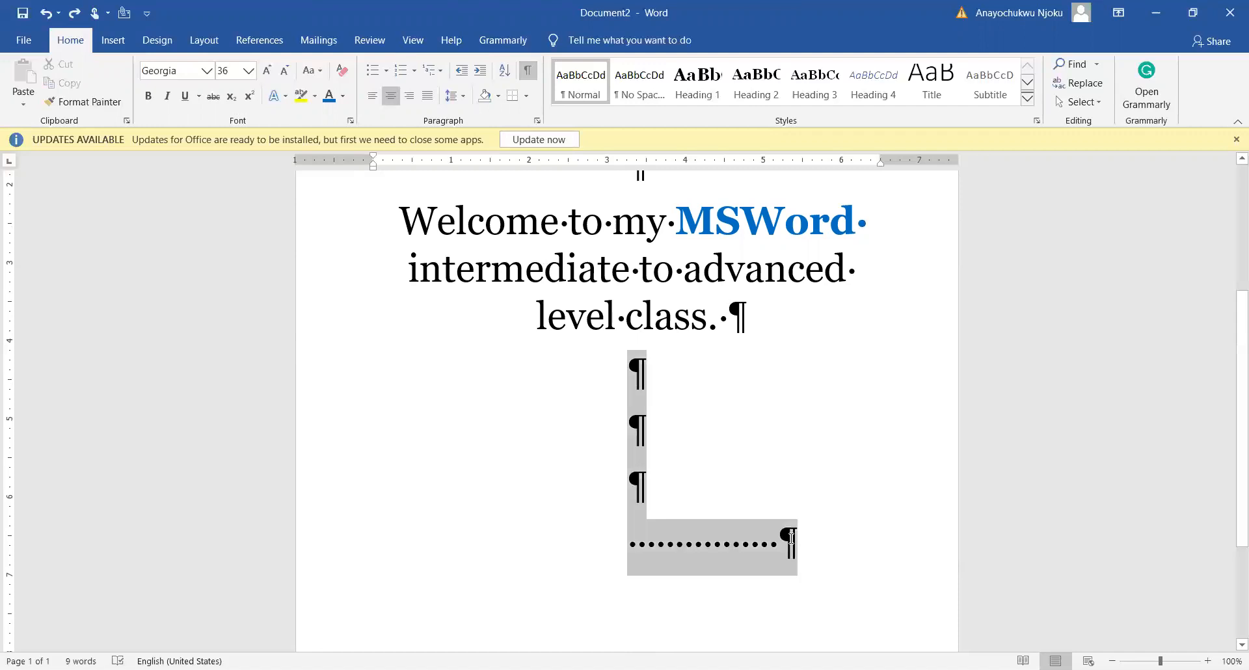
key(Delete)
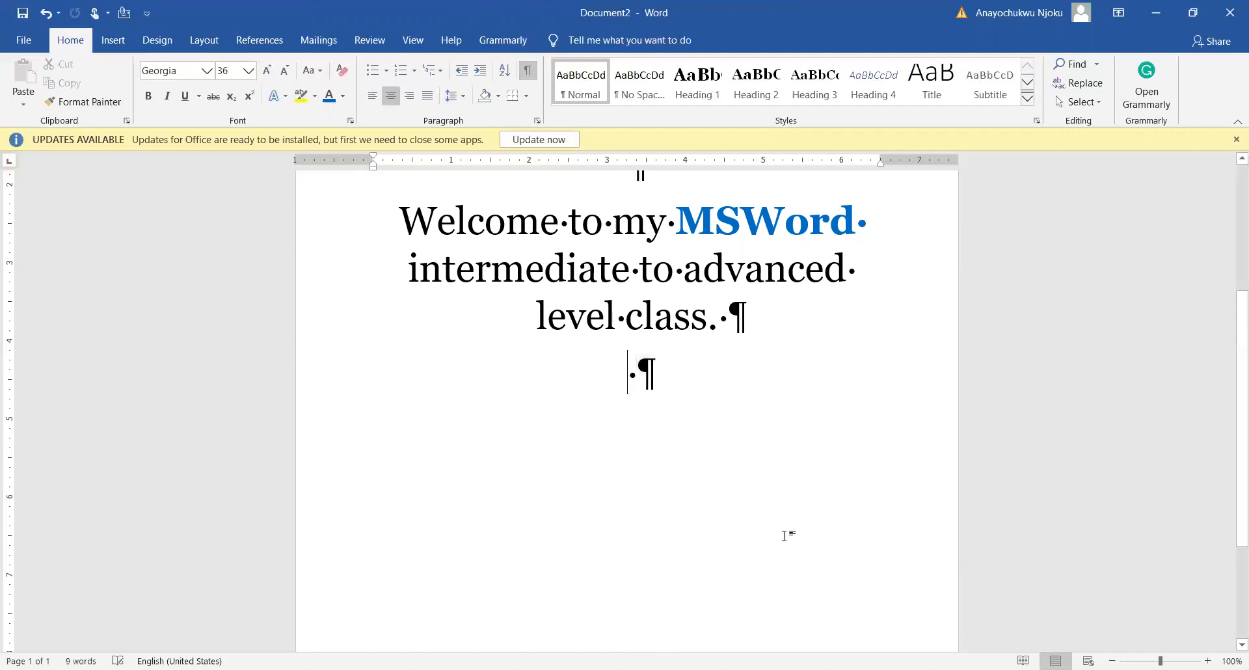
click(527, 70)
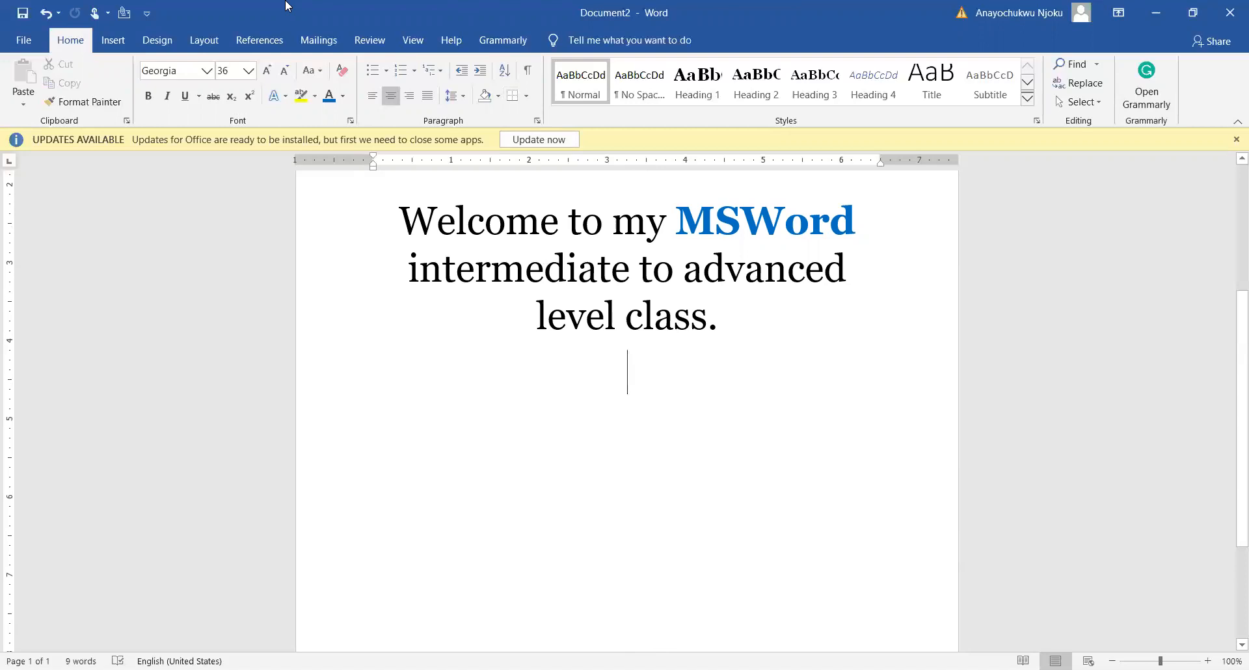
Insert a page break below the welcome sentence to start a second page, and check both pages
click(207, 40)
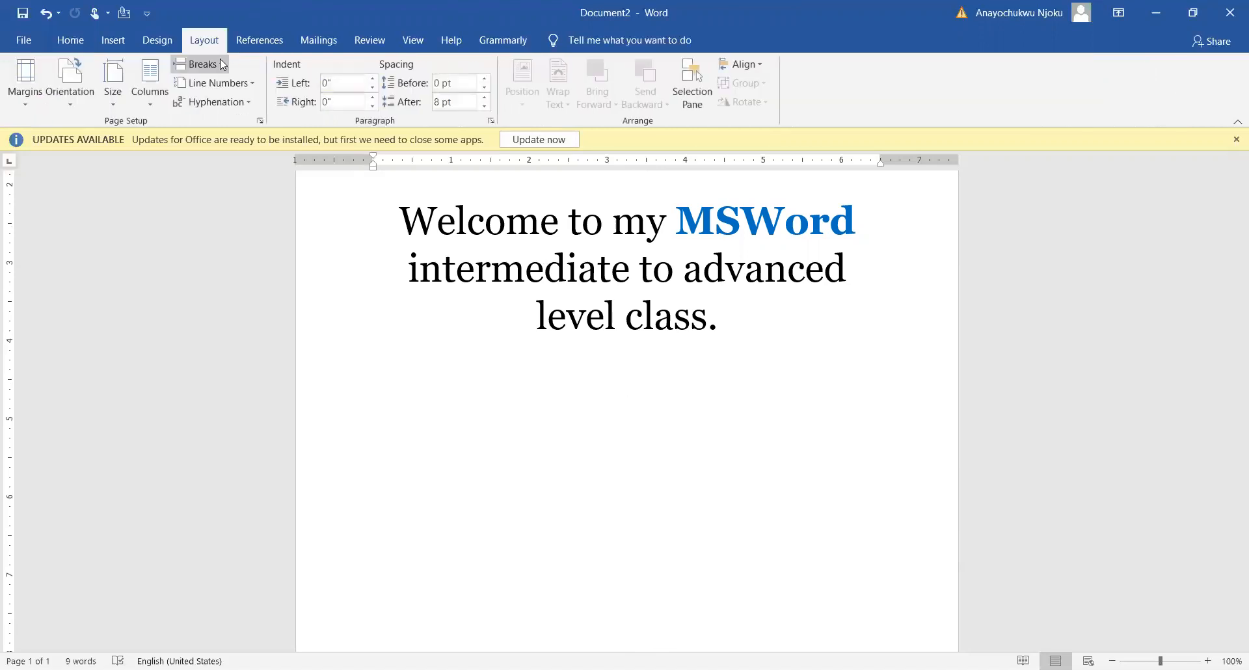
key(ctrl+Return)
scroll(512, 410, down, 2)
scroll(512, 410, up, 9)
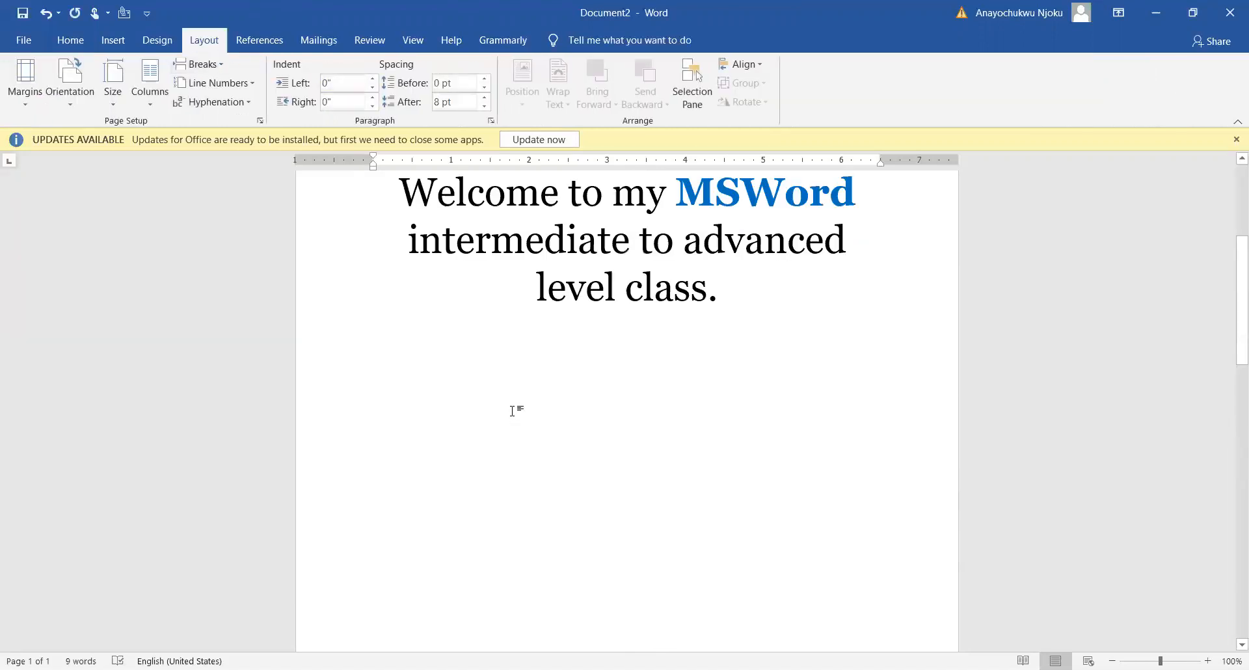
scroll(574, 461, down, 3)
scroll(575, 461, down, 5)
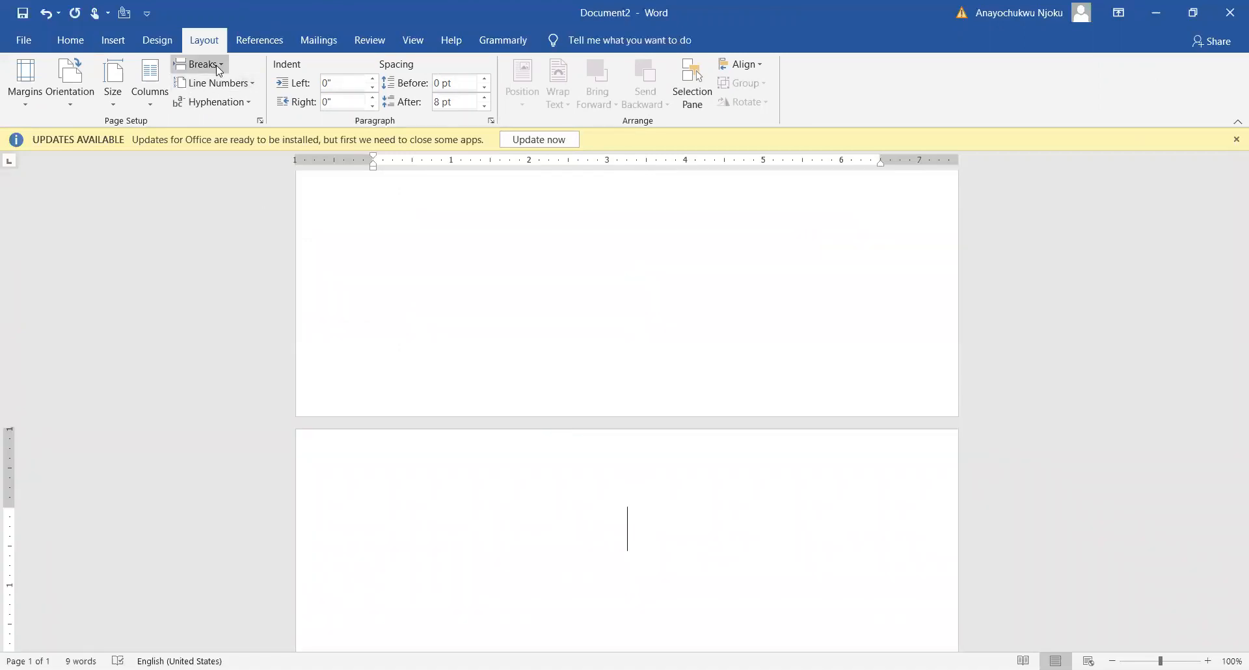
scroll(576, 407, down, 5)
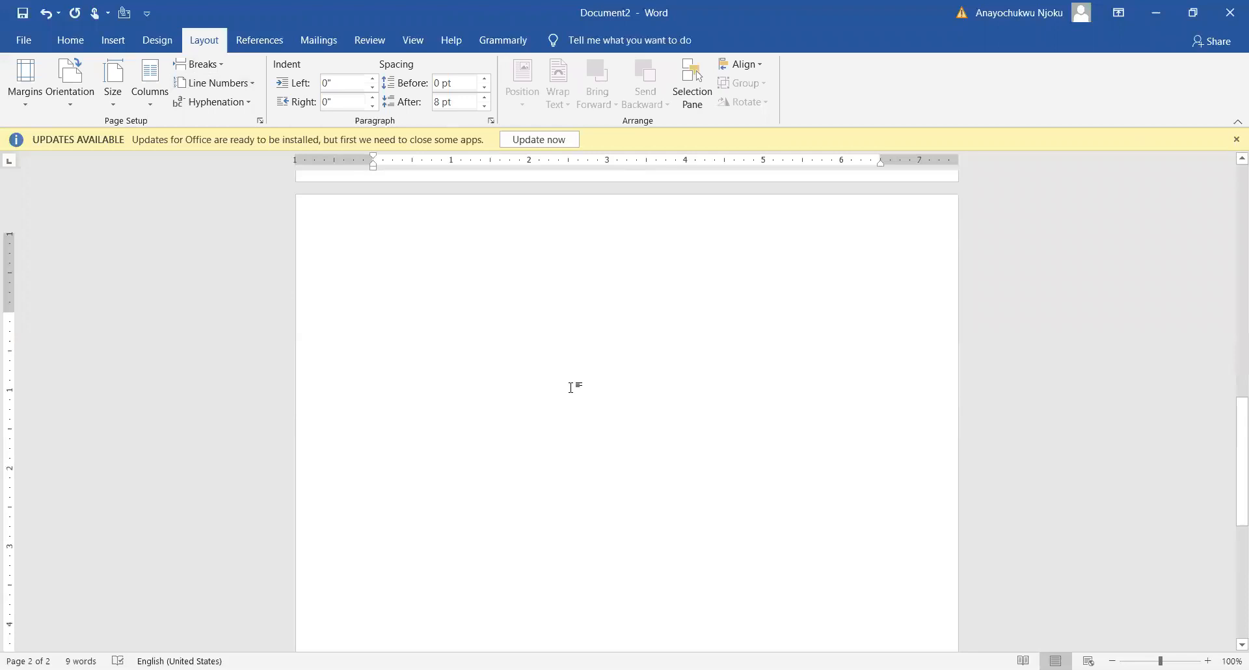
scroll(571, 388, up, 15)
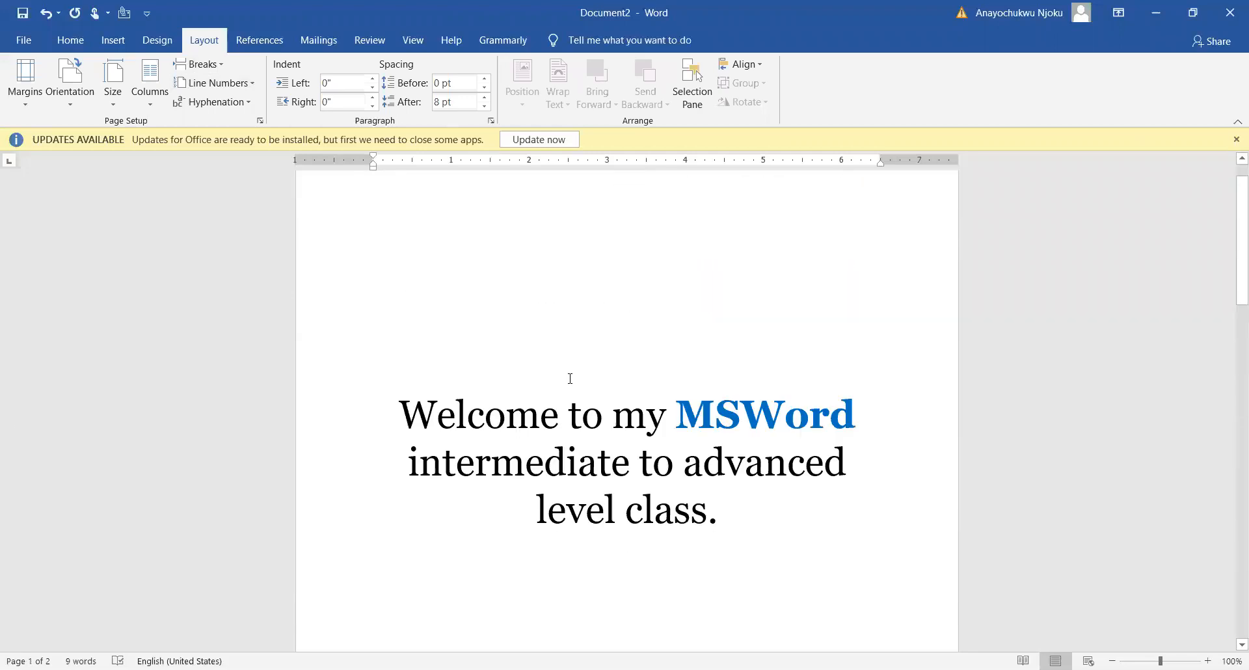
Look through both pages with the formatting marks hidden, from the welcome sentence to the blank second page
click(72, 42)
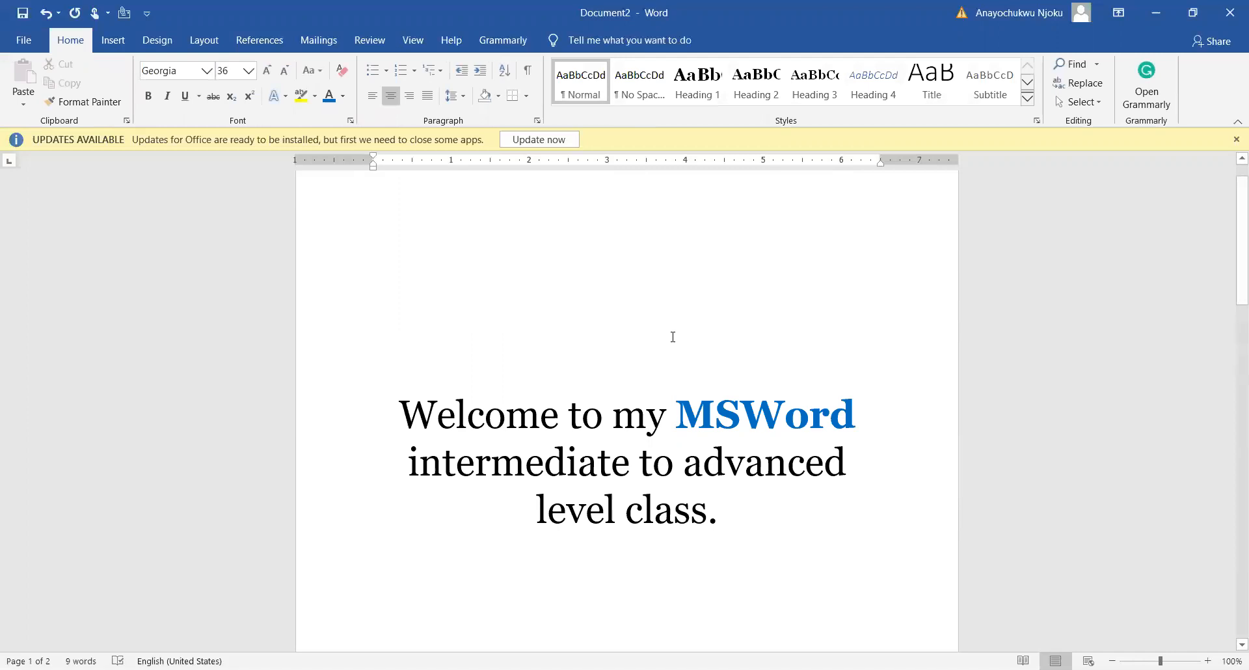
scroll(673, 337, down, 5)
scroll(670, 341, up, 2)
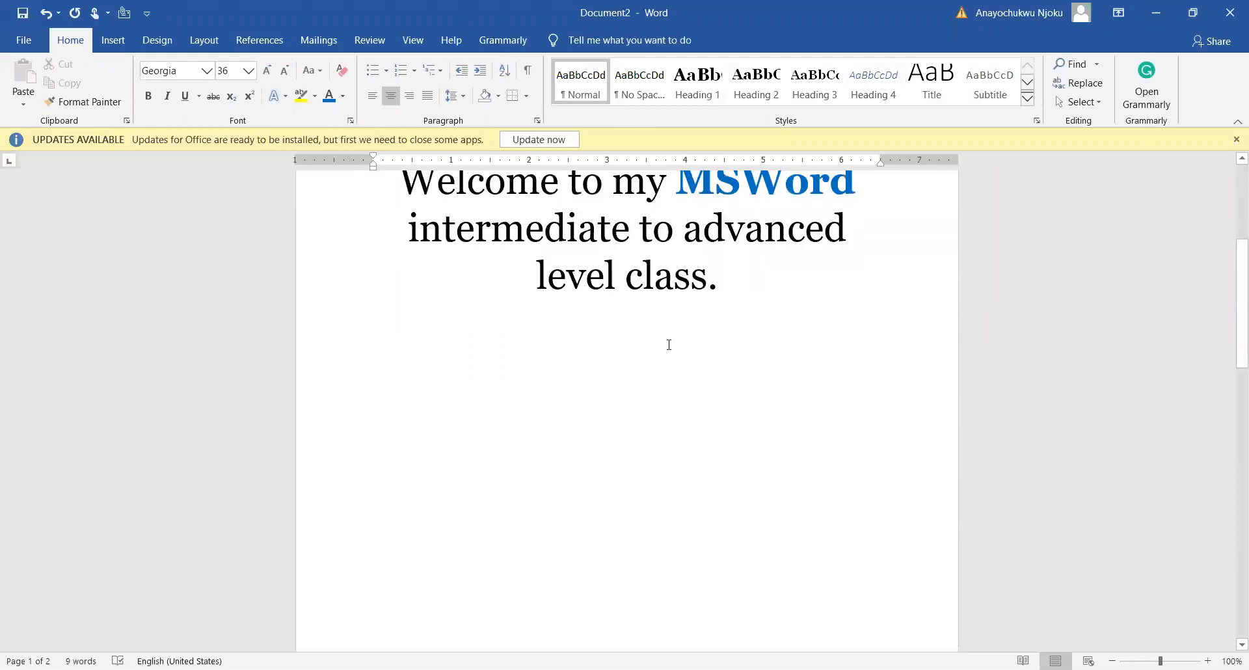
scroll(669, 345, up, 3)
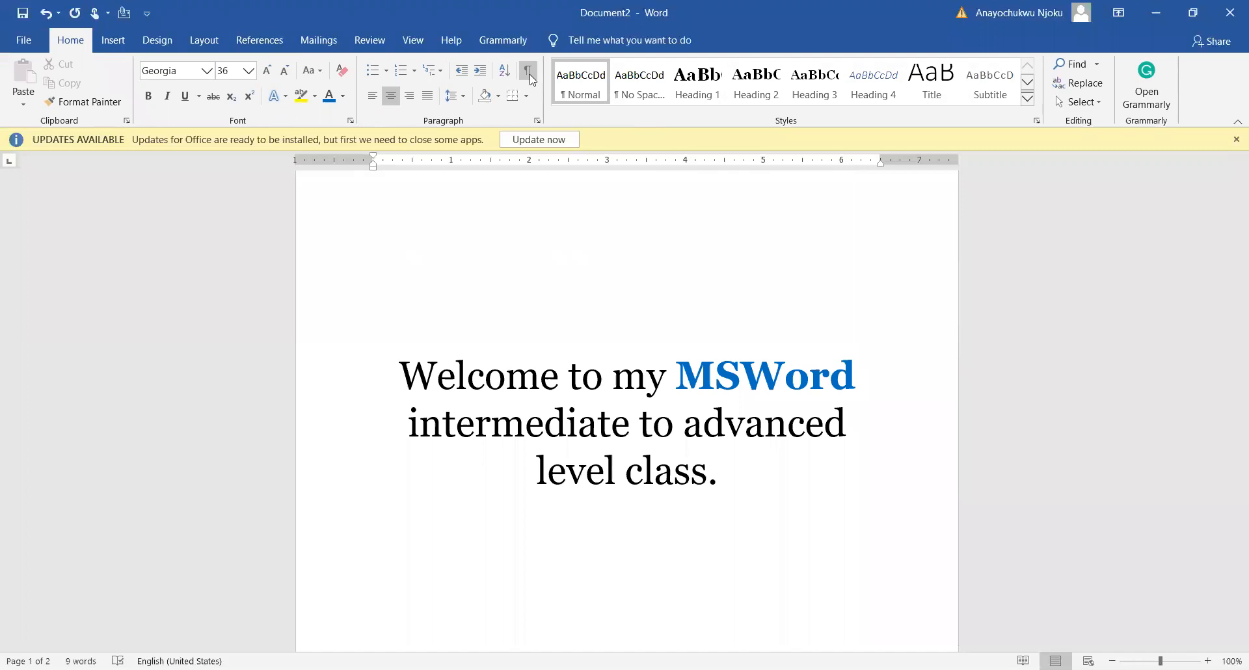
scroll(585, 488, down, 7)
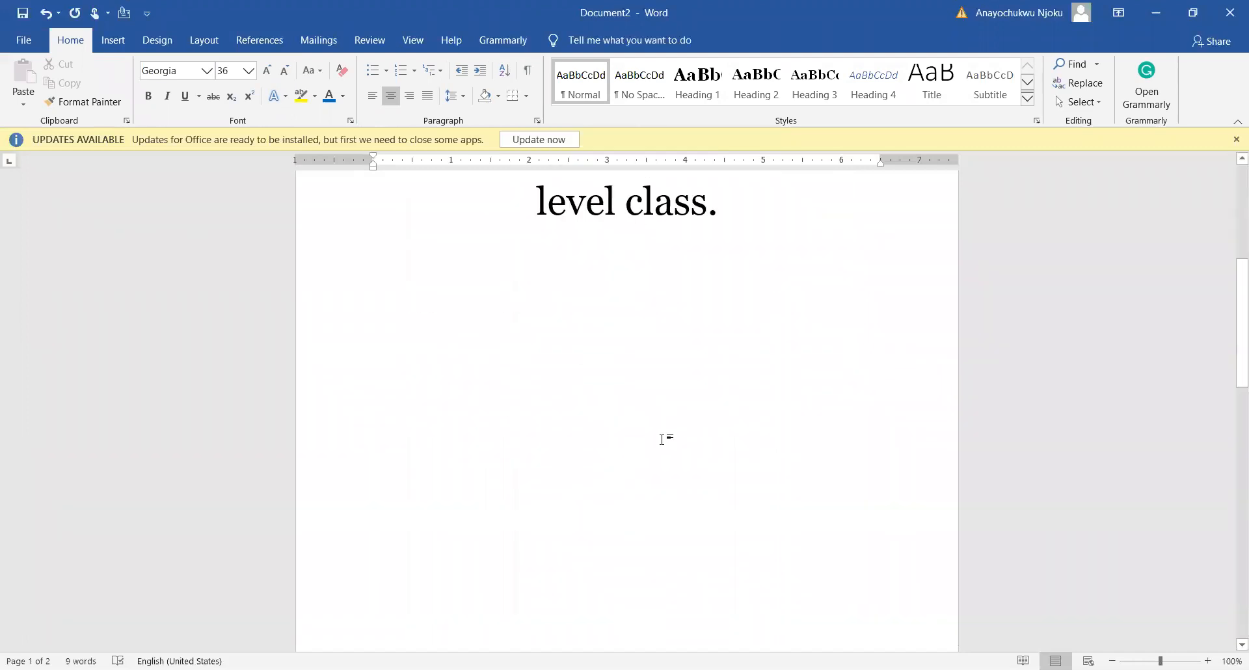
scroll(654, 456, down, 5)
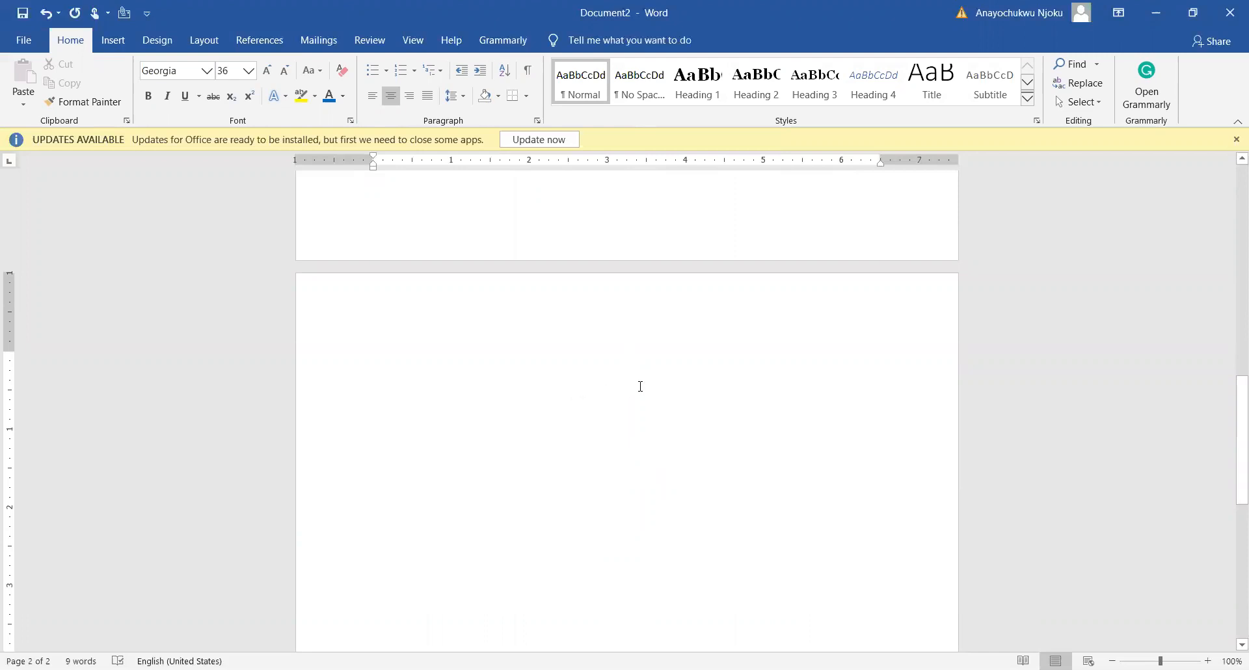
scroll(570, 433, down, 5)
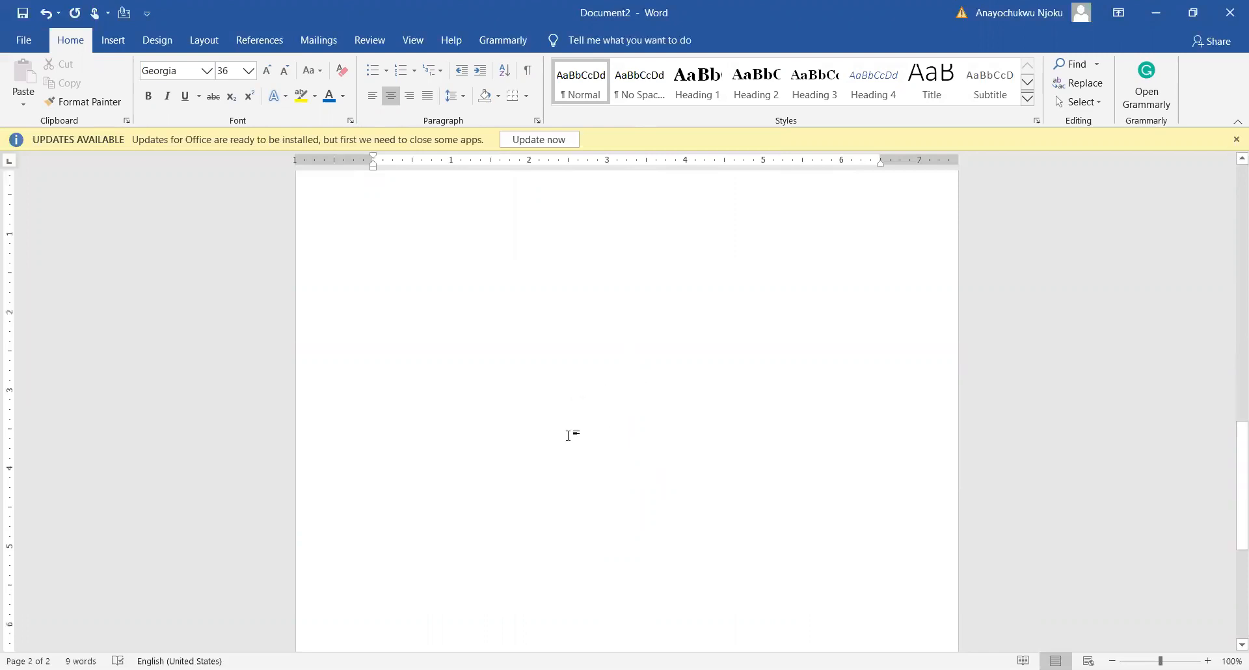
triple_click(498, 440)
click(505, 459)
double_click(506, 459)
scroll(546, 460, up, 4)
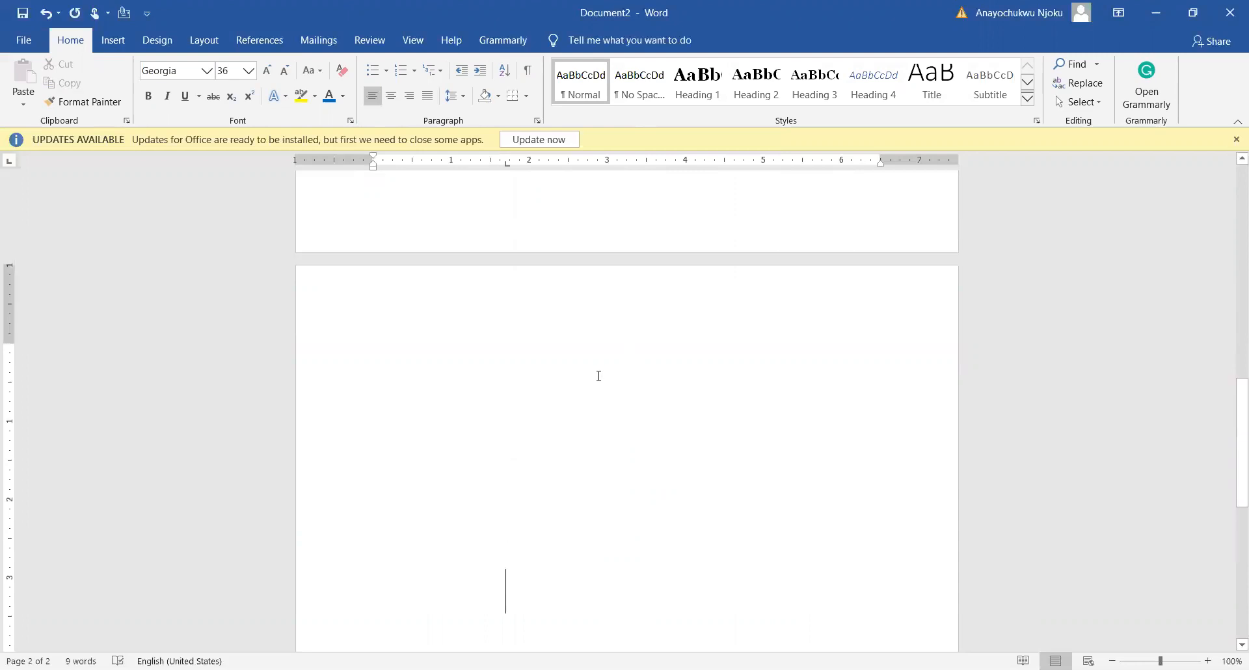
click(531, 458)
Insert a Next Page section break on the blank second page to start a third page
scroll(611, 397, down, 4)
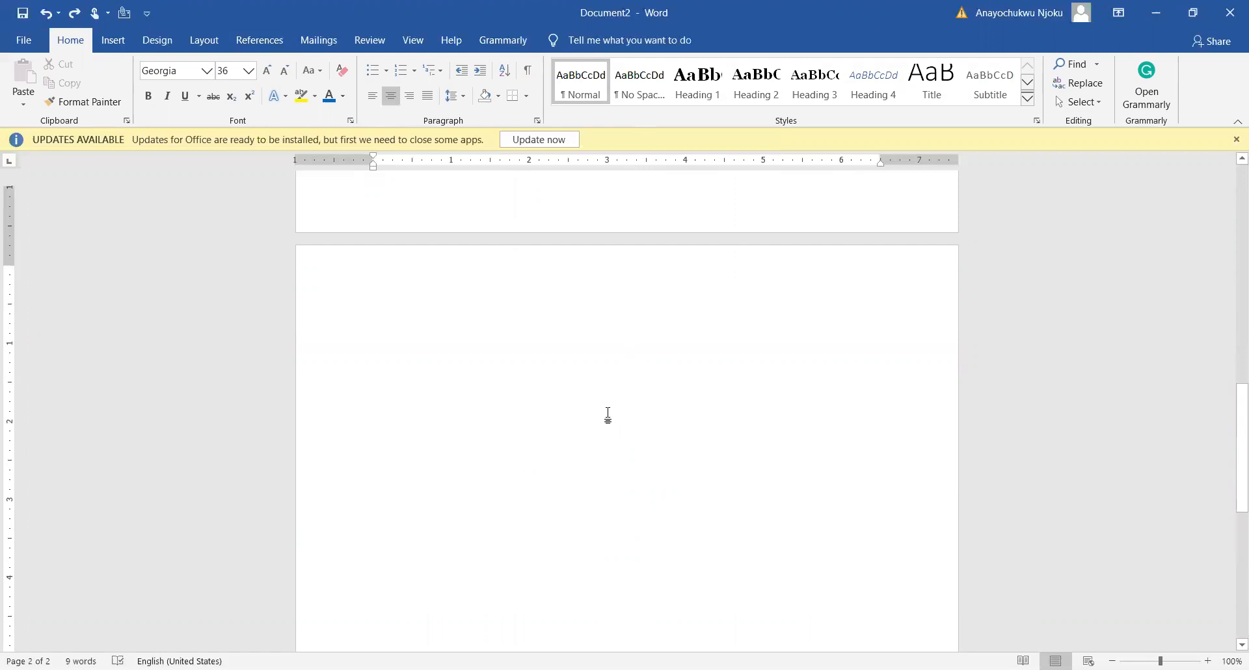
scroll(504, 472, down, 3)
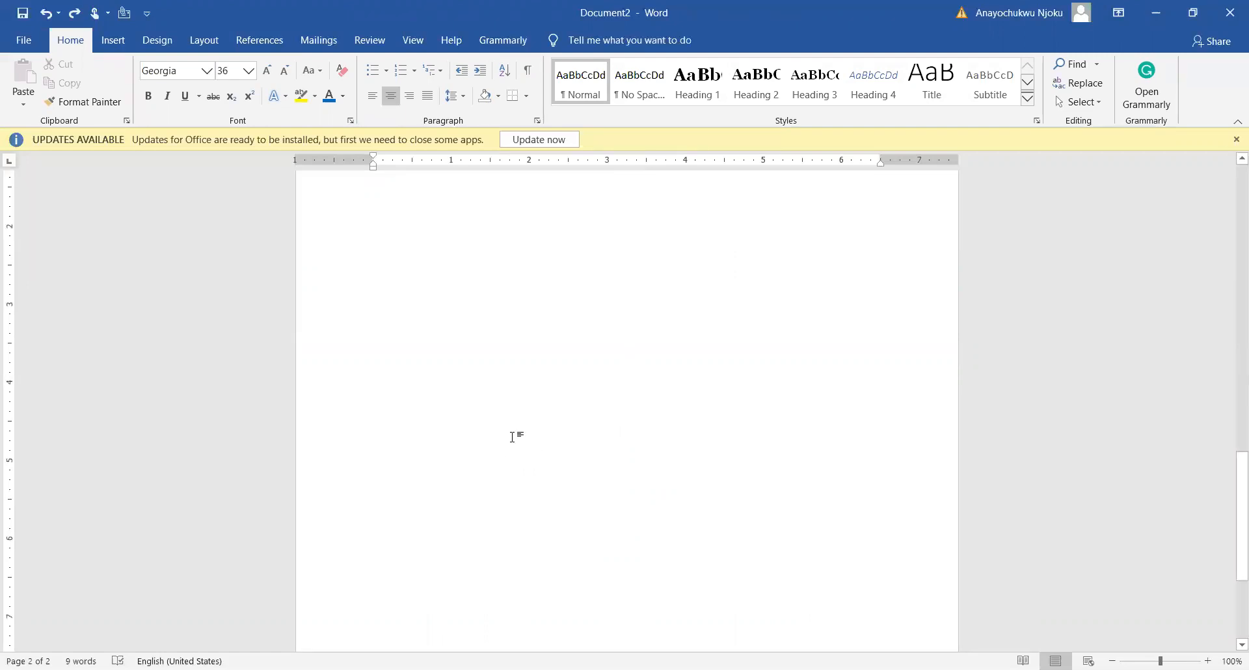
scroll(550, 450, down, 5)
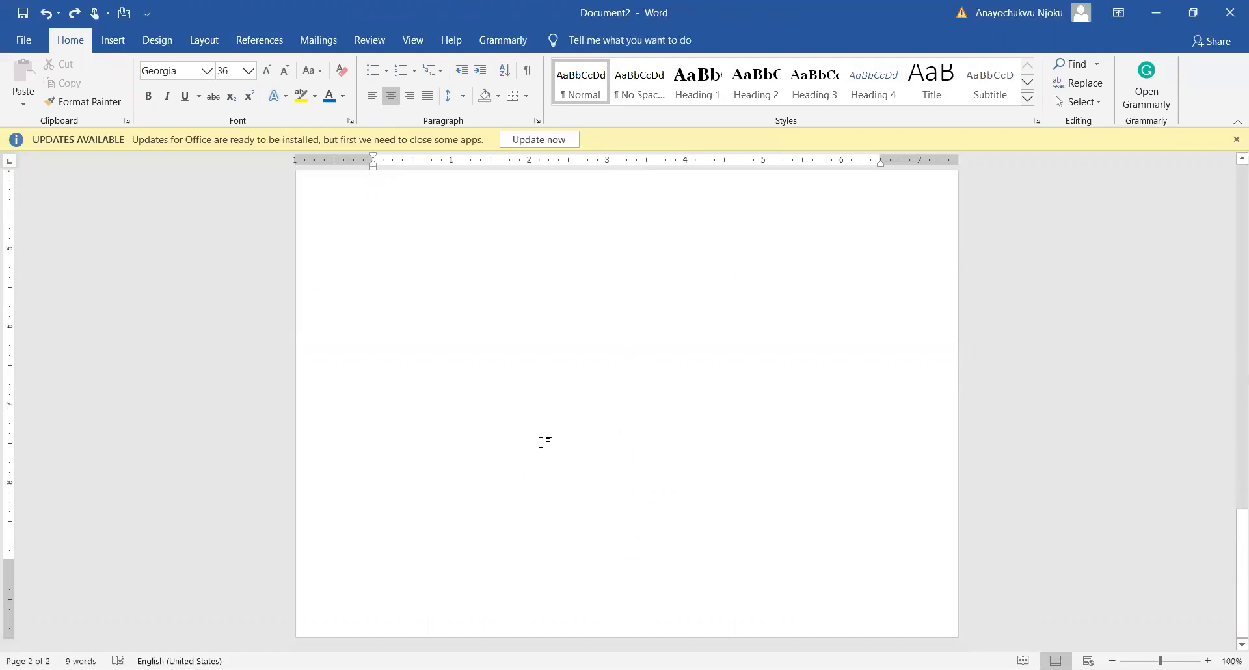
scroll(541, 442, up, 20)
scroll(545, 443, down, 20)
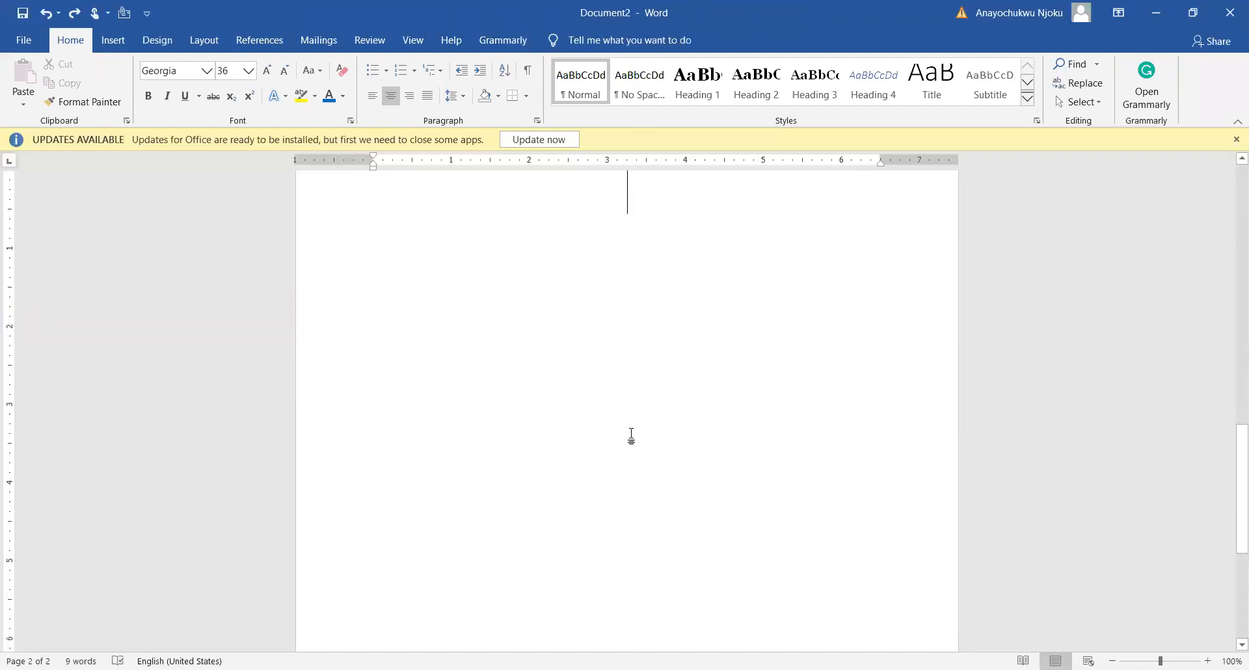
scroll(627, 438, up, 3)
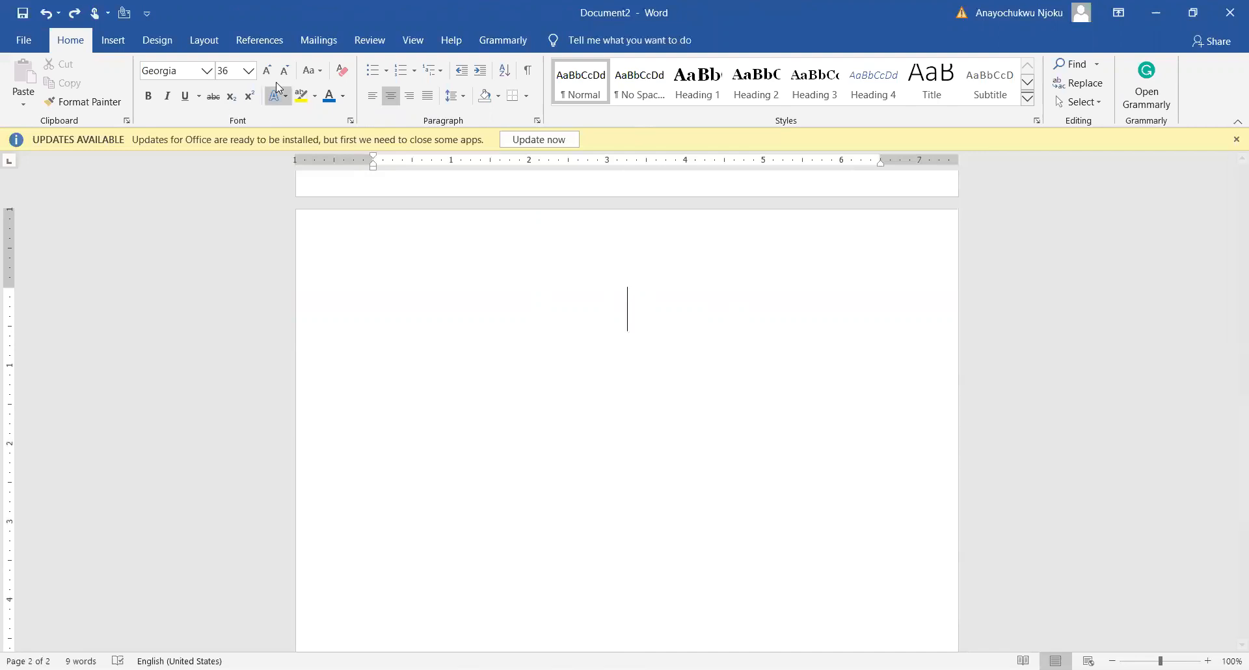
click(203, 41)
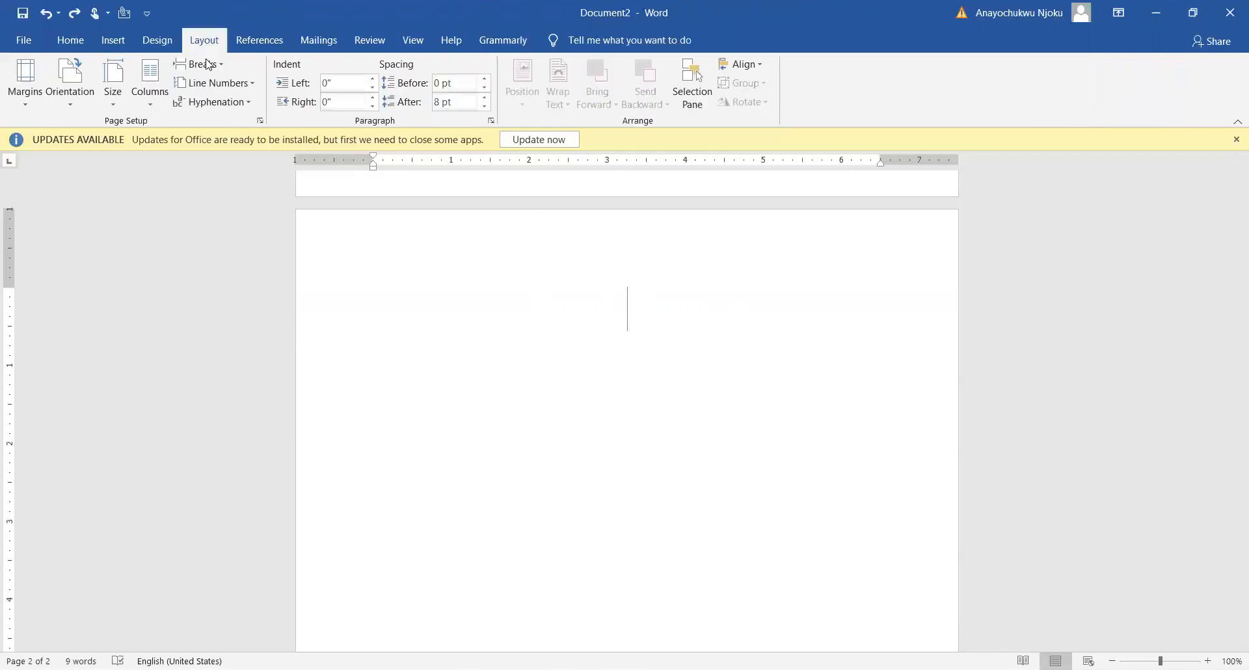
click(209, 65)
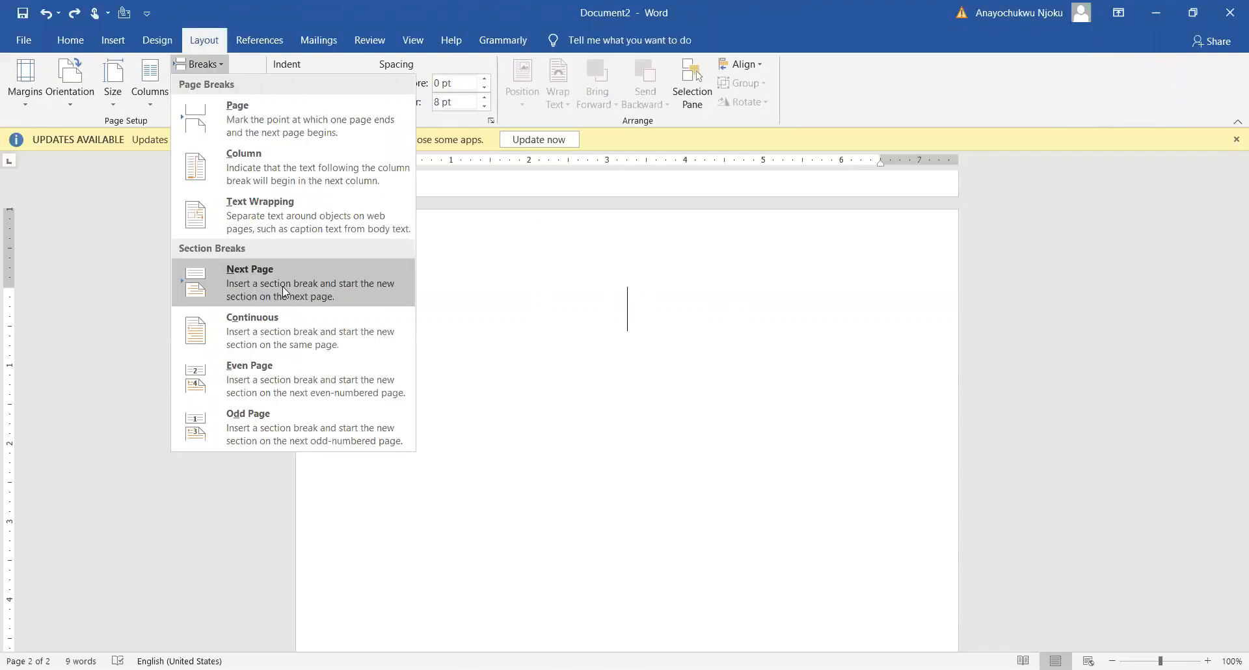
click(284, 291)
scroll(546, 390, up, 15)
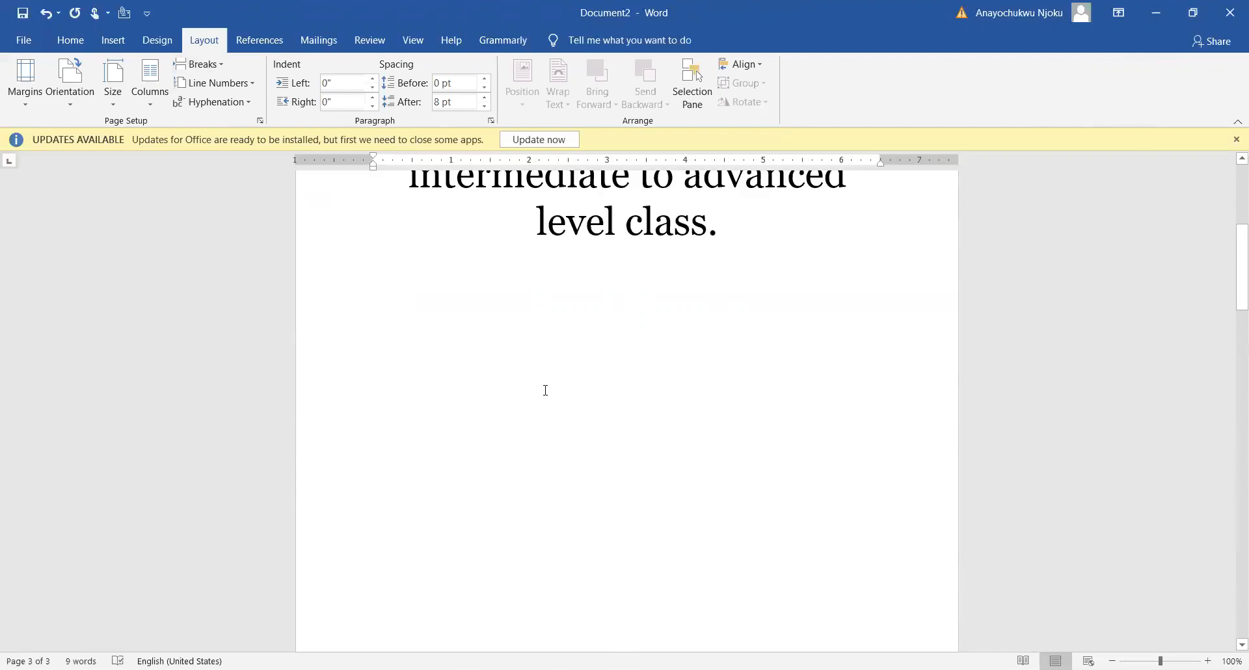
scroll(549, 379, down, 5)
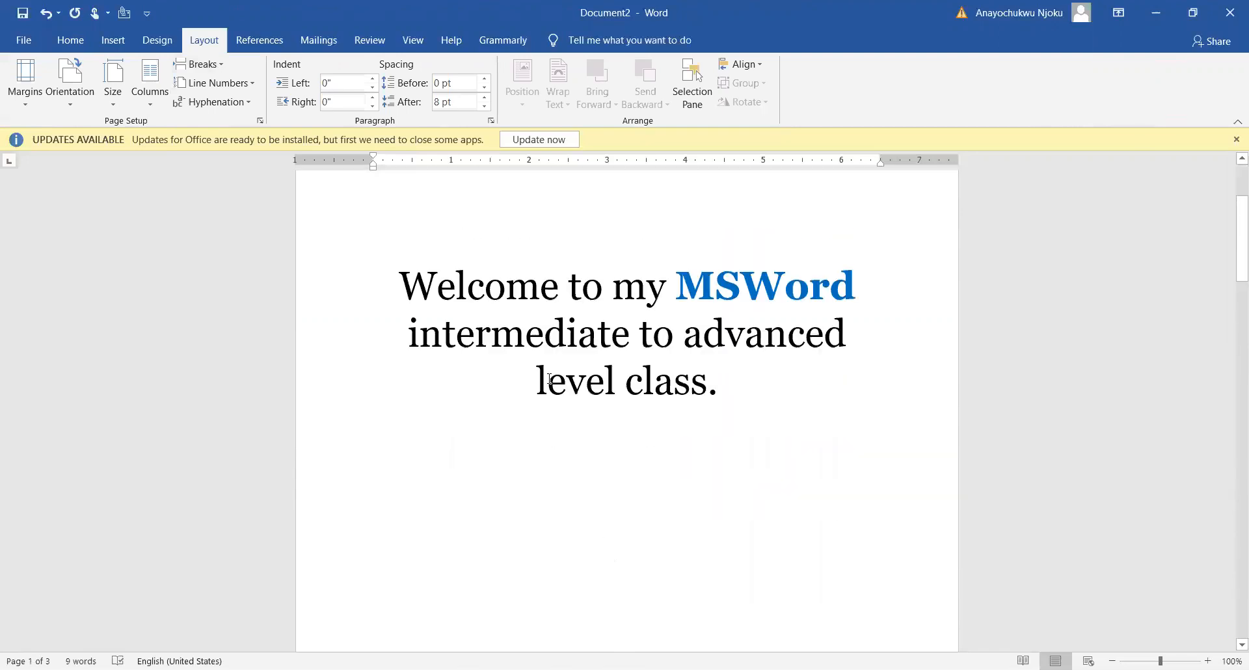
Place the cursor below the welcome sentence and examine where the first page ends and the second begins
click(696, 386)
click(573, 442)
scroll(572, 443, down, 20)
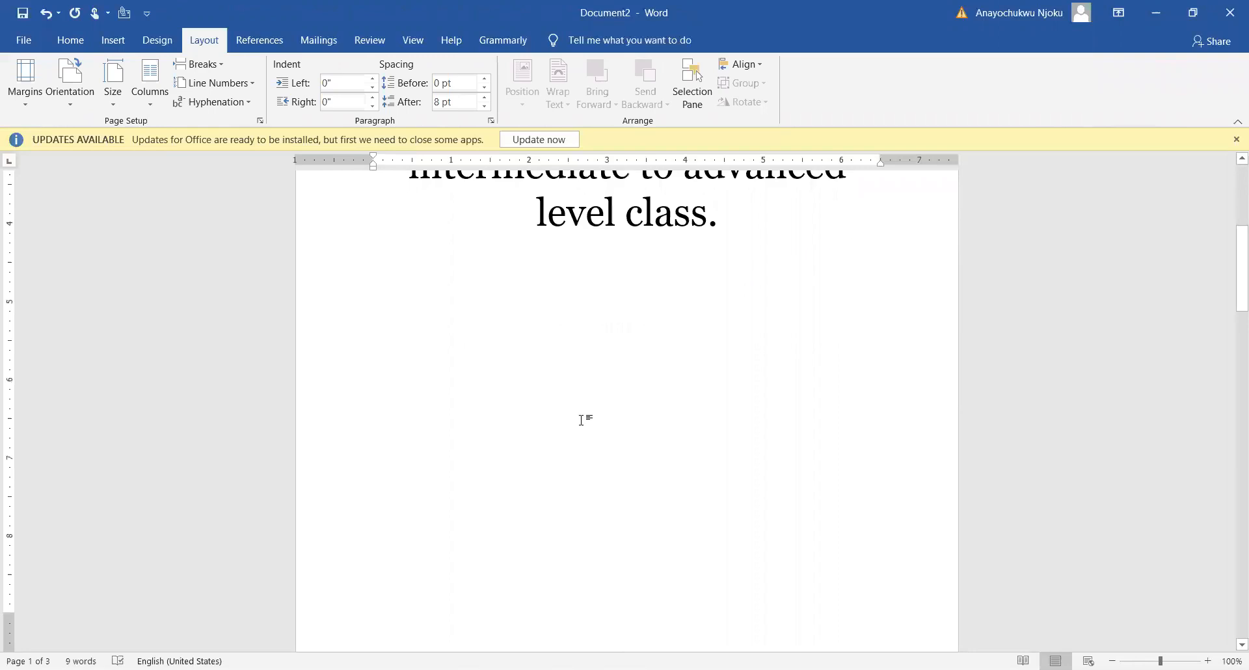
scroll(582, 350, up, 14)
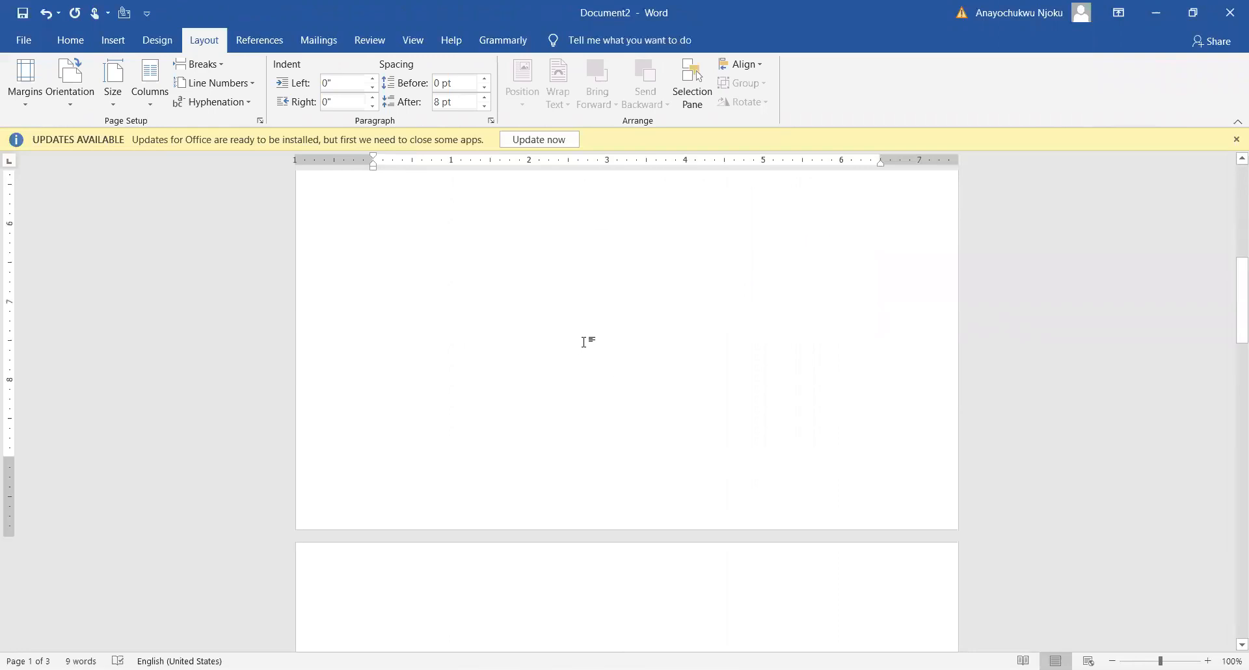
scroll(606, 352, down, 6)
scroll(605, 352, up, 6)
scroll(497, 405, down, 7)
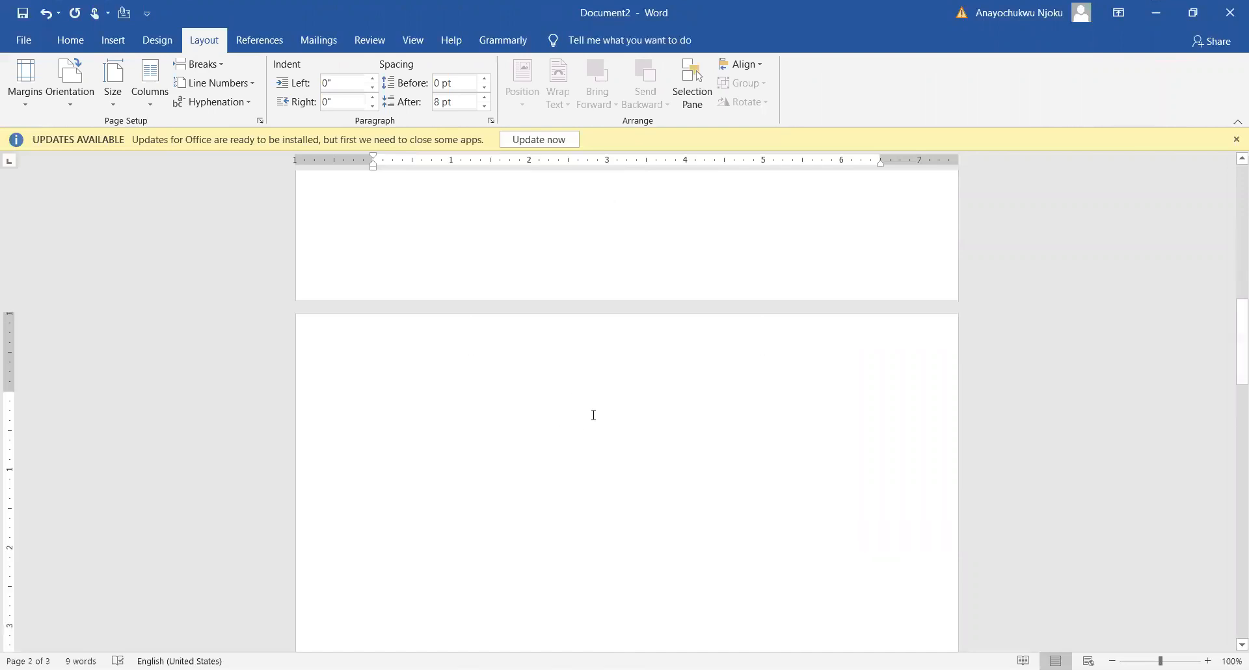
scroll(562, 415, down, 5)
scroll(566, 414, up, 5)
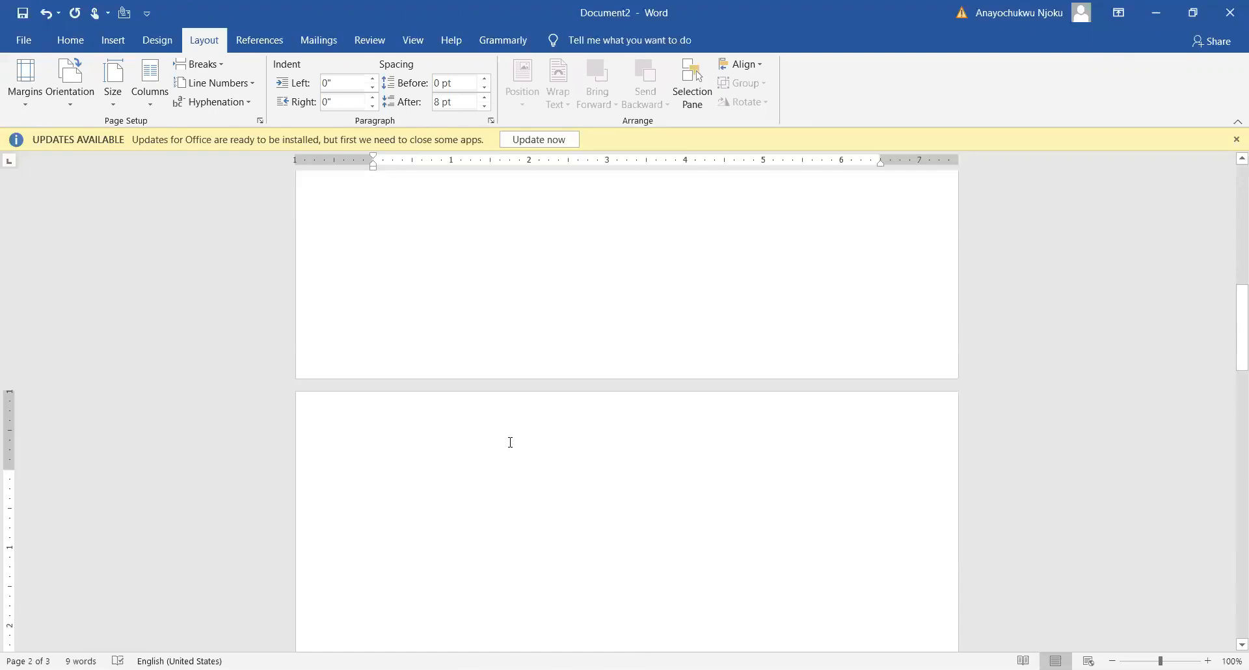
scroll(533, 464, up, 6)
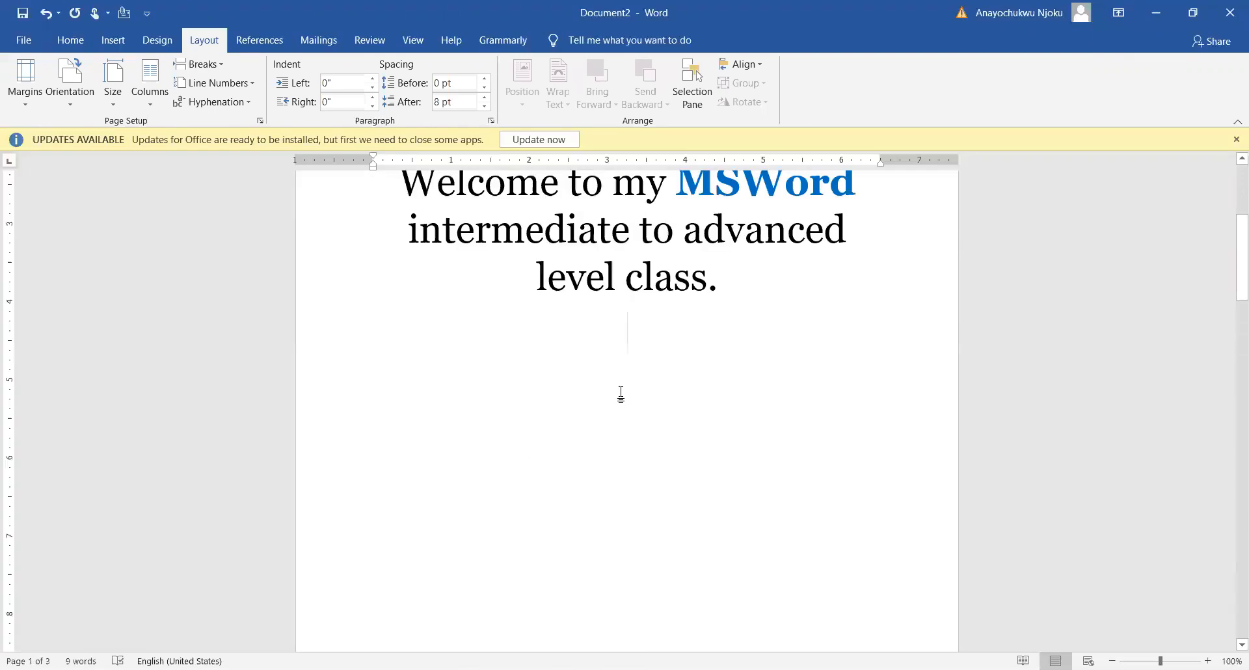
Examine the blank second and third pages, placing the cursor on each to check where the text starts
scroll(622, 394, down, 10)
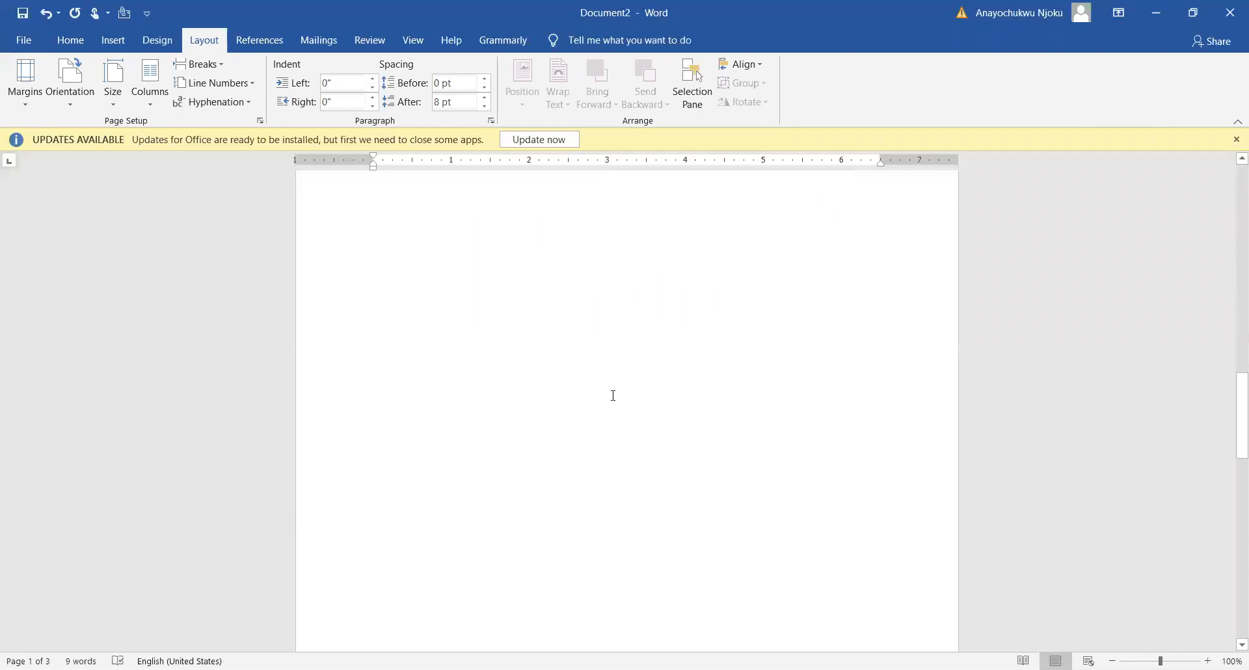
scroll(614, 397, down, 3)
click(610, 398)
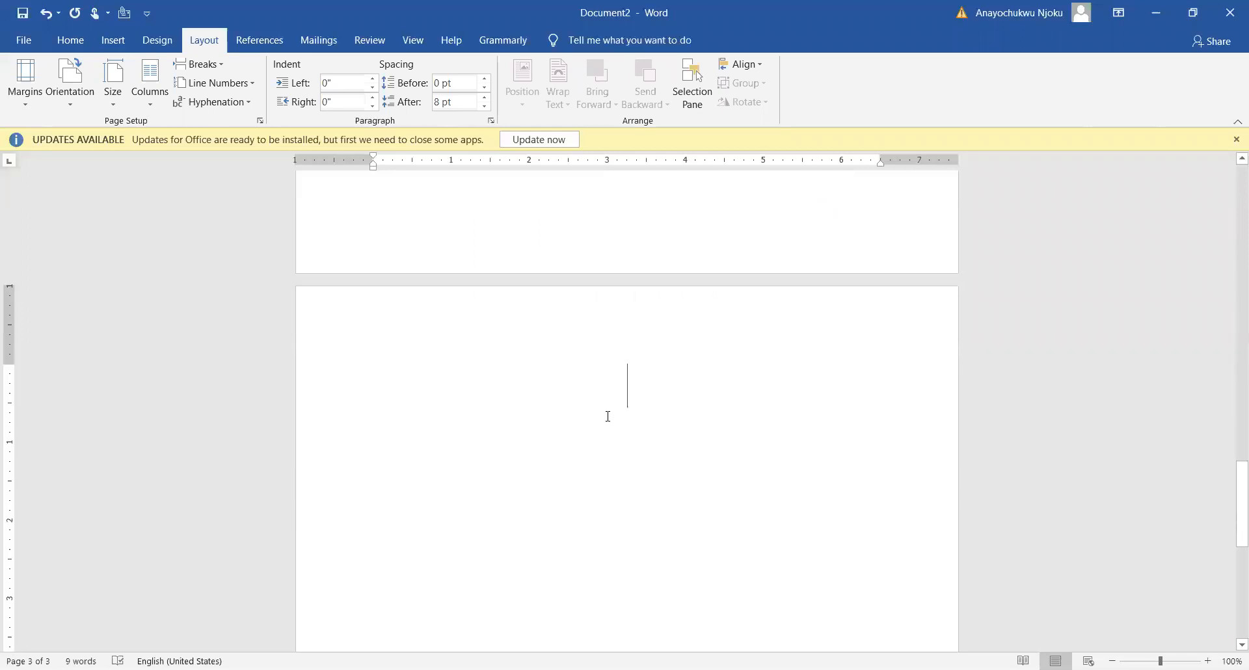
scroll(616, 408, up, 9)
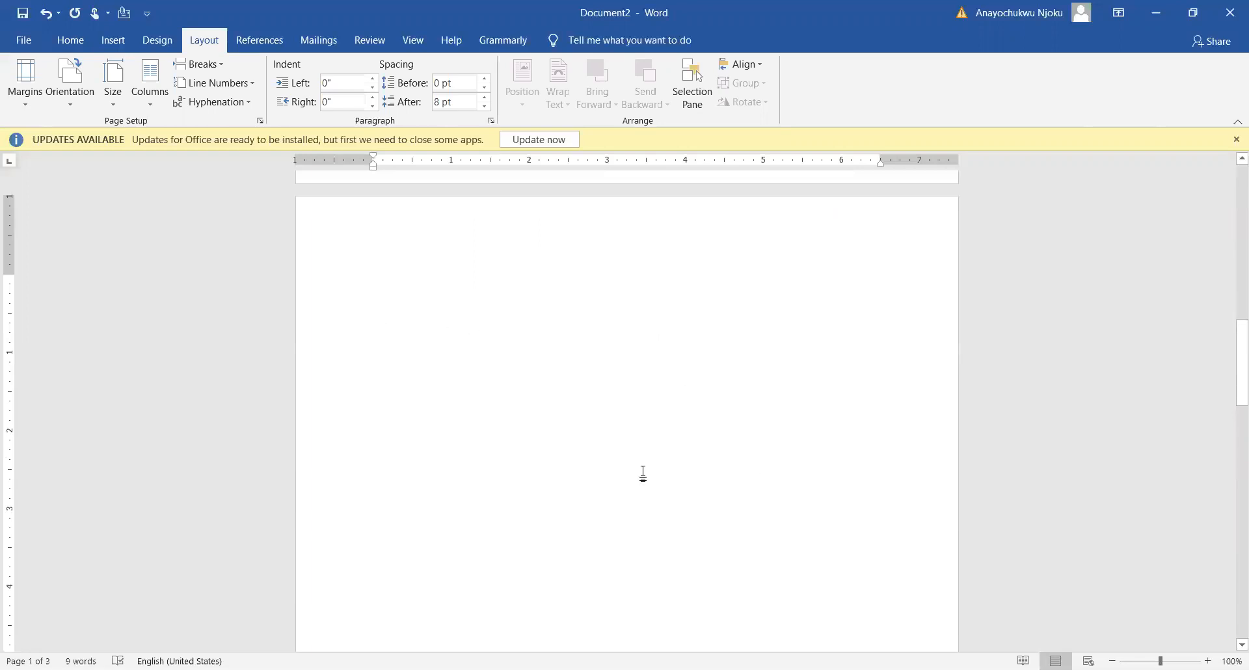
click(489, 311)
scroll(579, 326, up, 8)
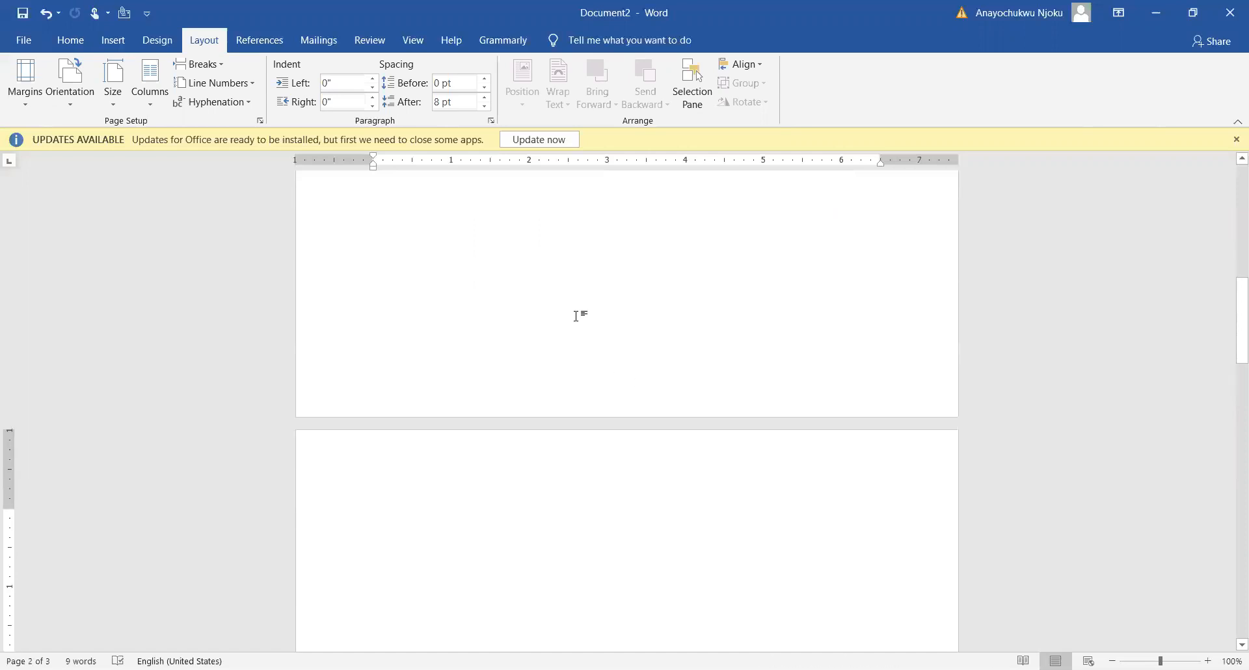
scroll(591, 431, down, 5)
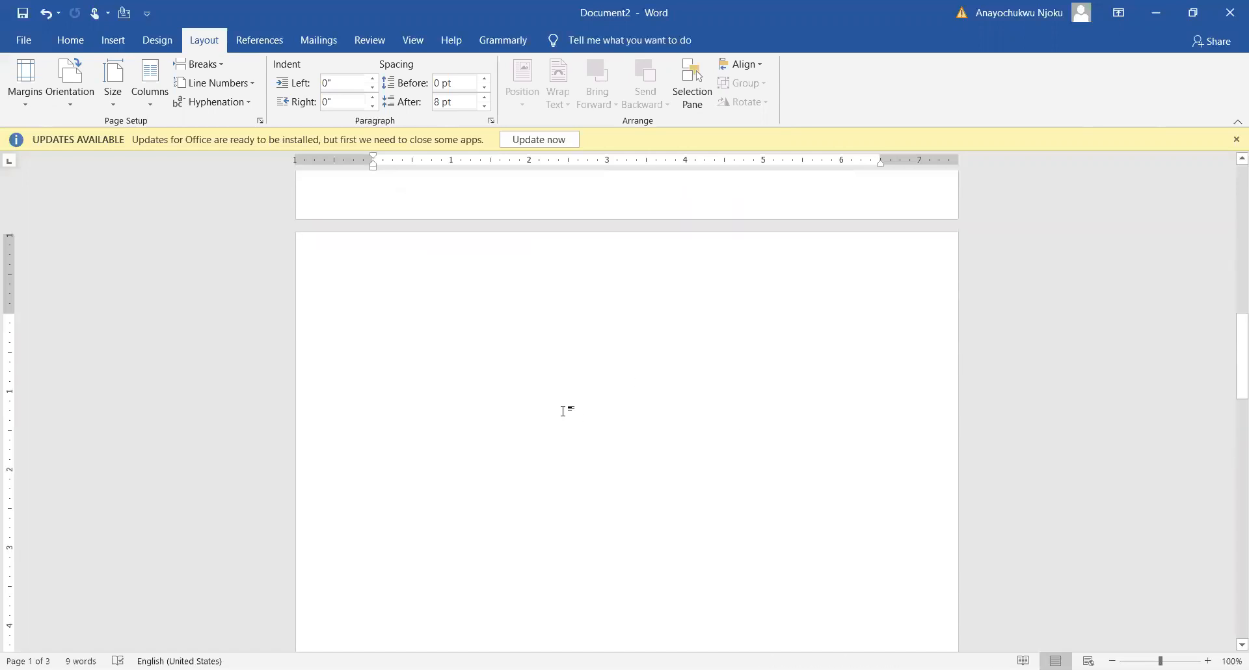
scroll(618, 429, down, 1)
scroll(614, 431, down, 5)
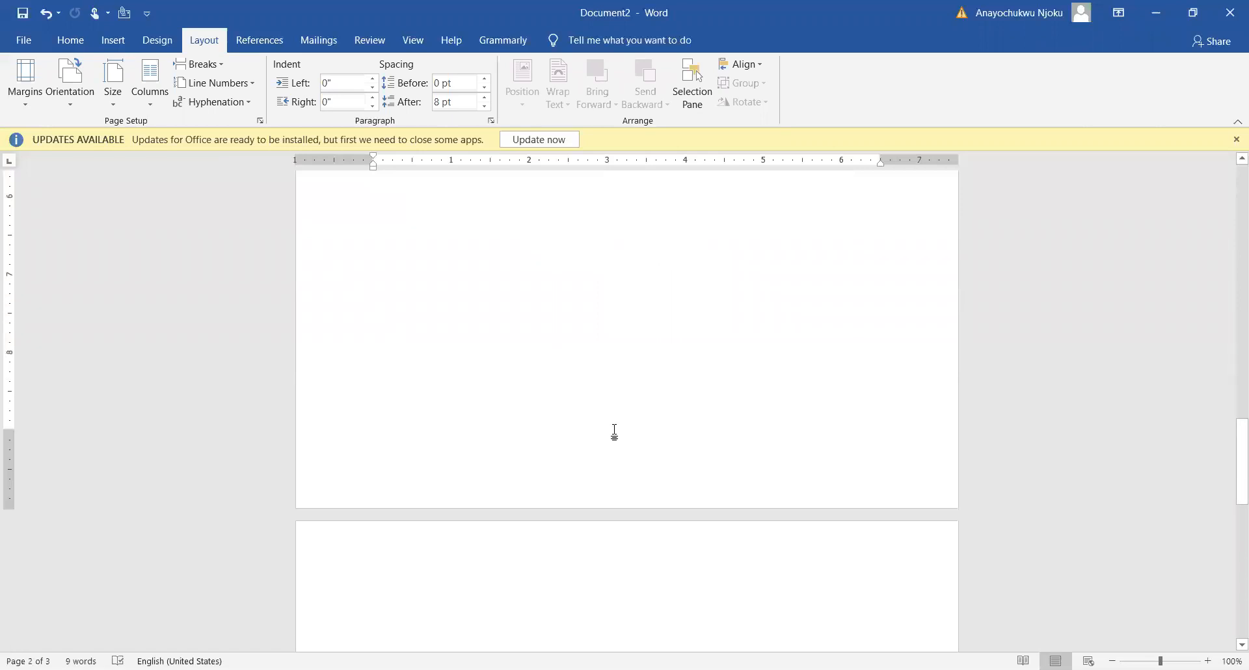
scroll(527, 355, up, 6)
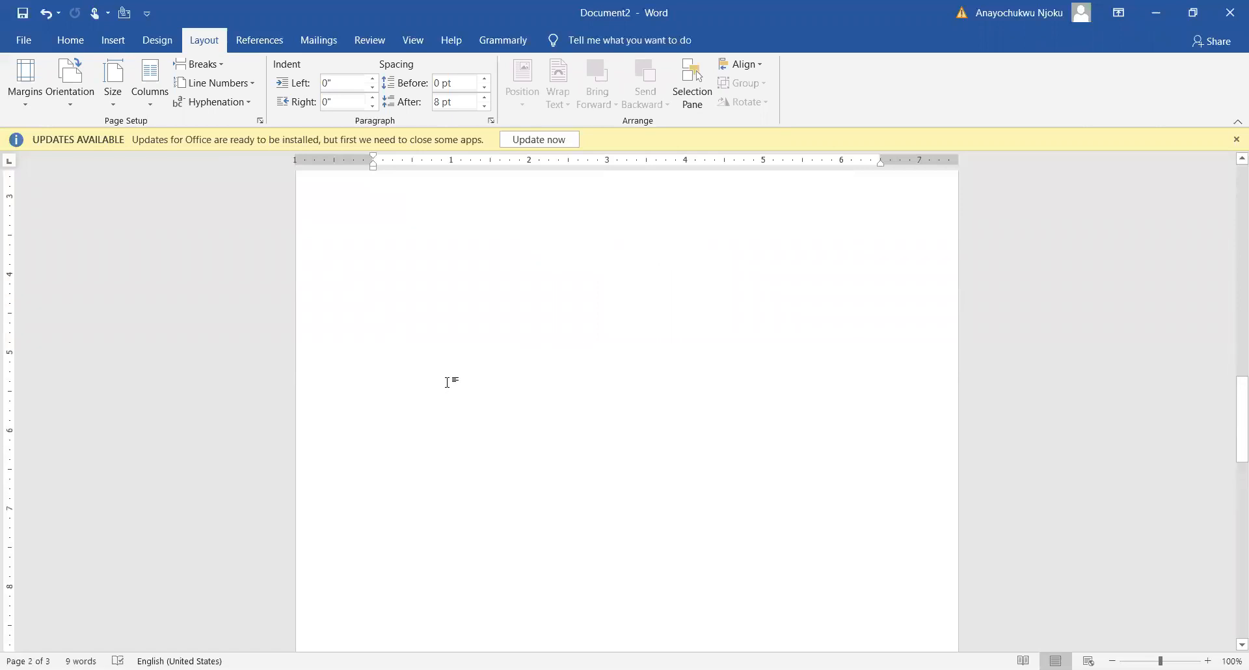
scroll(518, 435, down, 5)
click(530, 474)
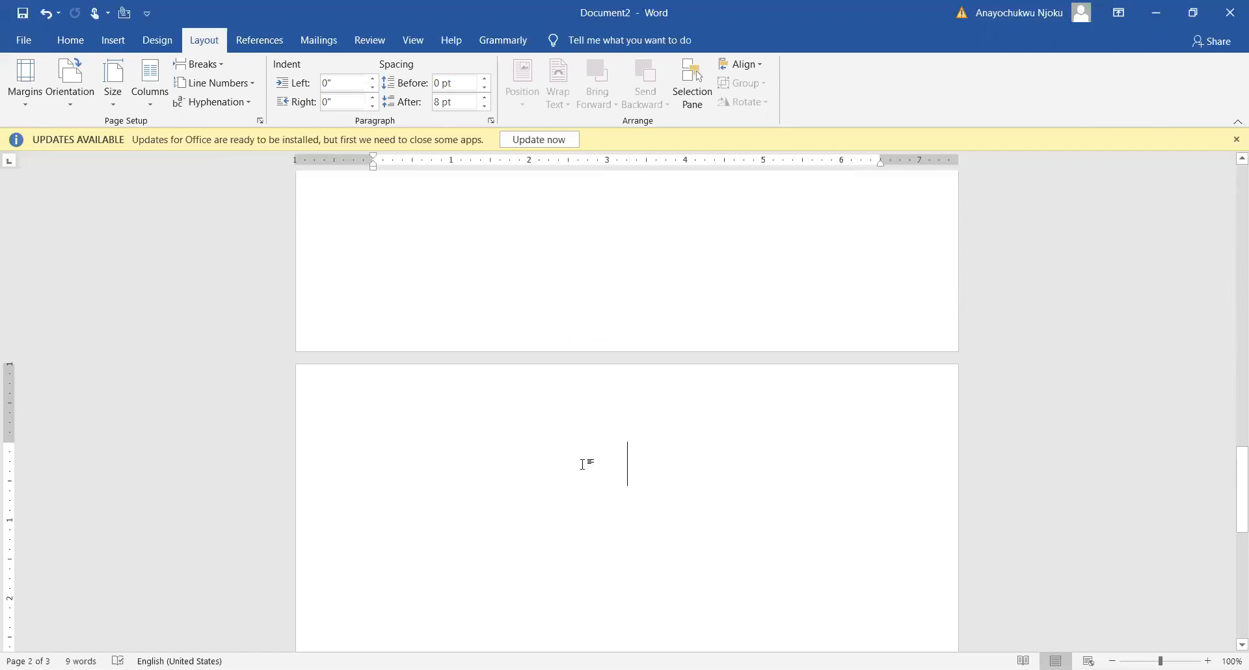
Review all three pages with the breaks hidden, place the cursor on the third page, and return to the welcome sentence
scroll(614, 464, down, 3)
scroll(605, 466, up, 8)
scroll(614, 457, up, 15)
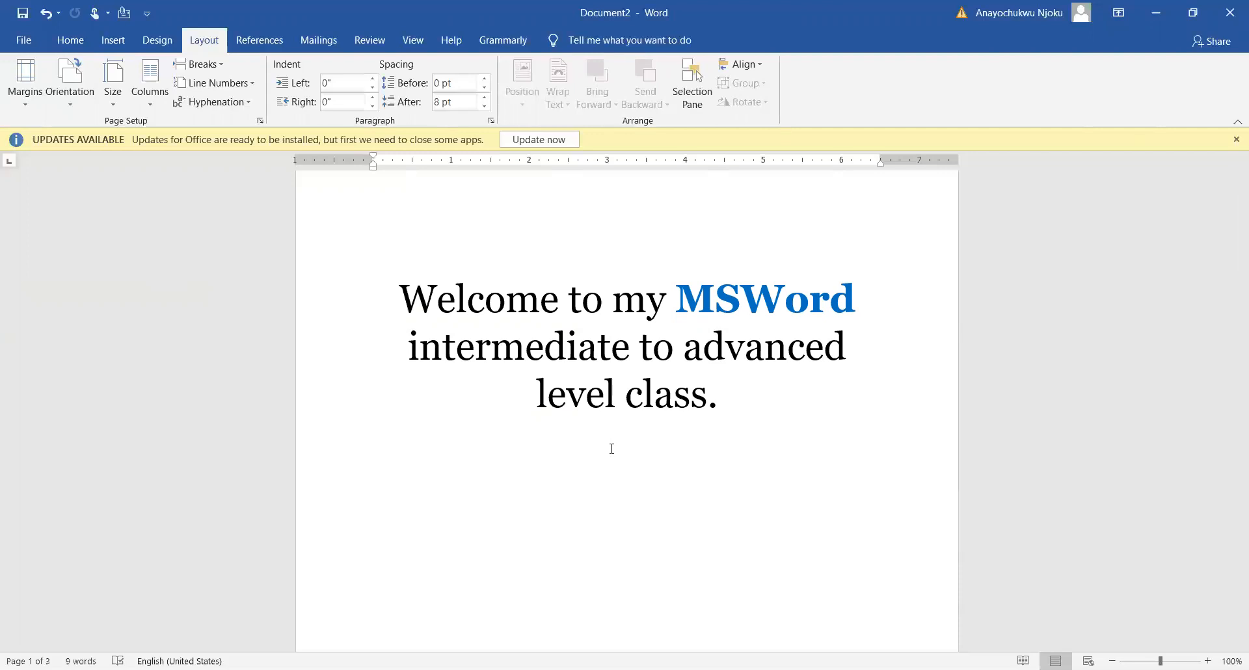
scroll(538, 440, down, 10)
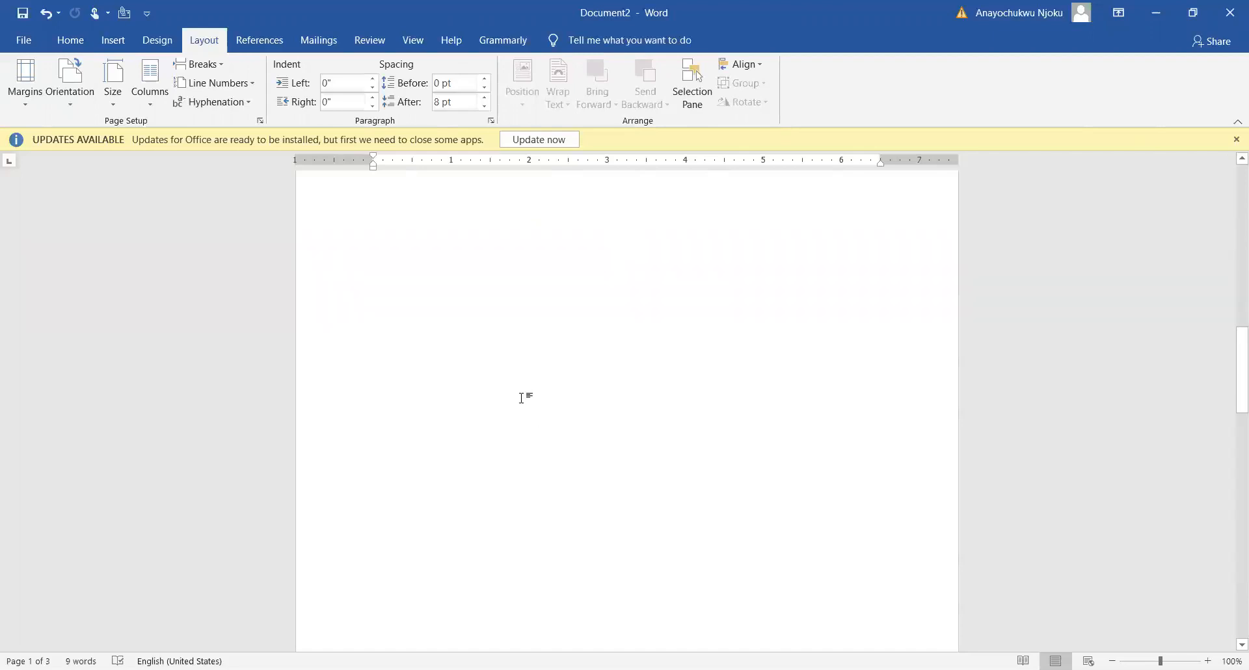
scroll(423, 348, up, 5)
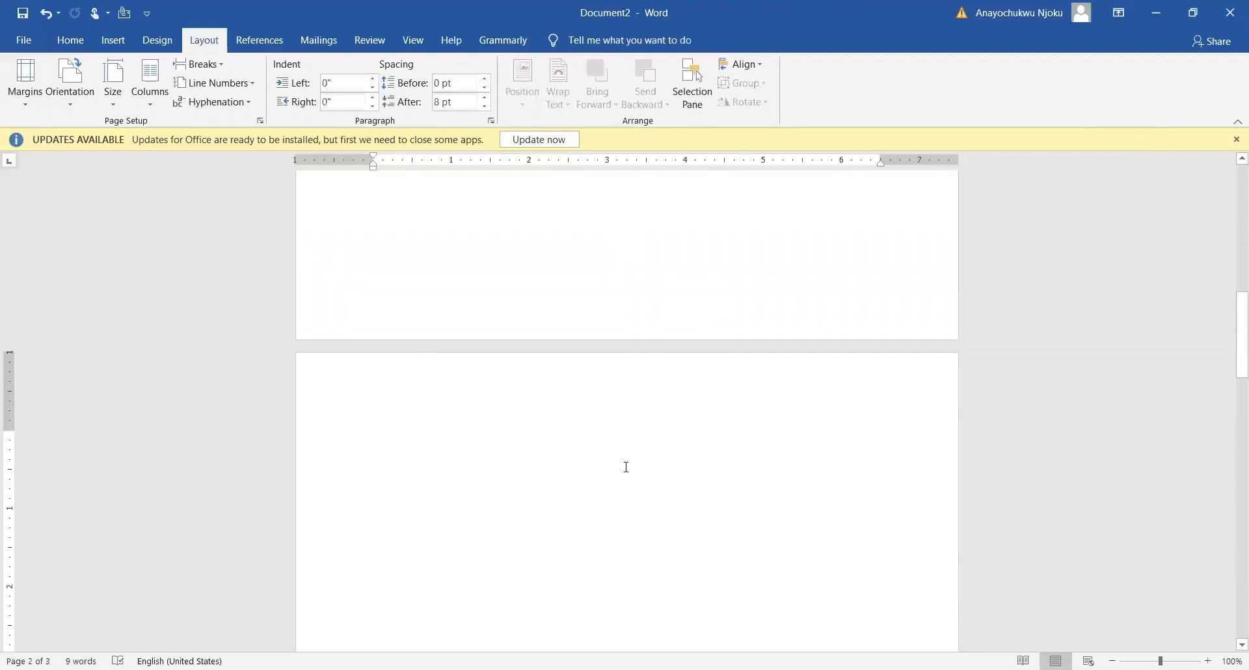
scroll(626, 467, down, 4)
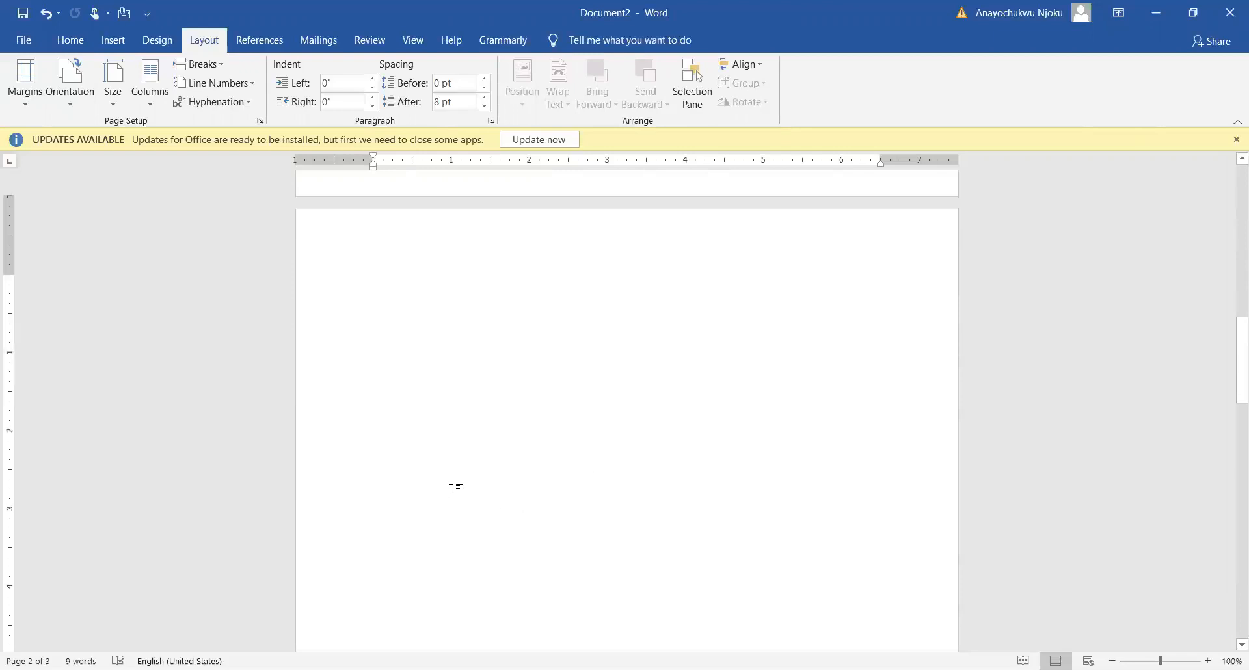
scroll(518, 501, down, 12)
scroll(511, 500, down, 5)
click(489, 494)
scroll(621, 488, up, 1)
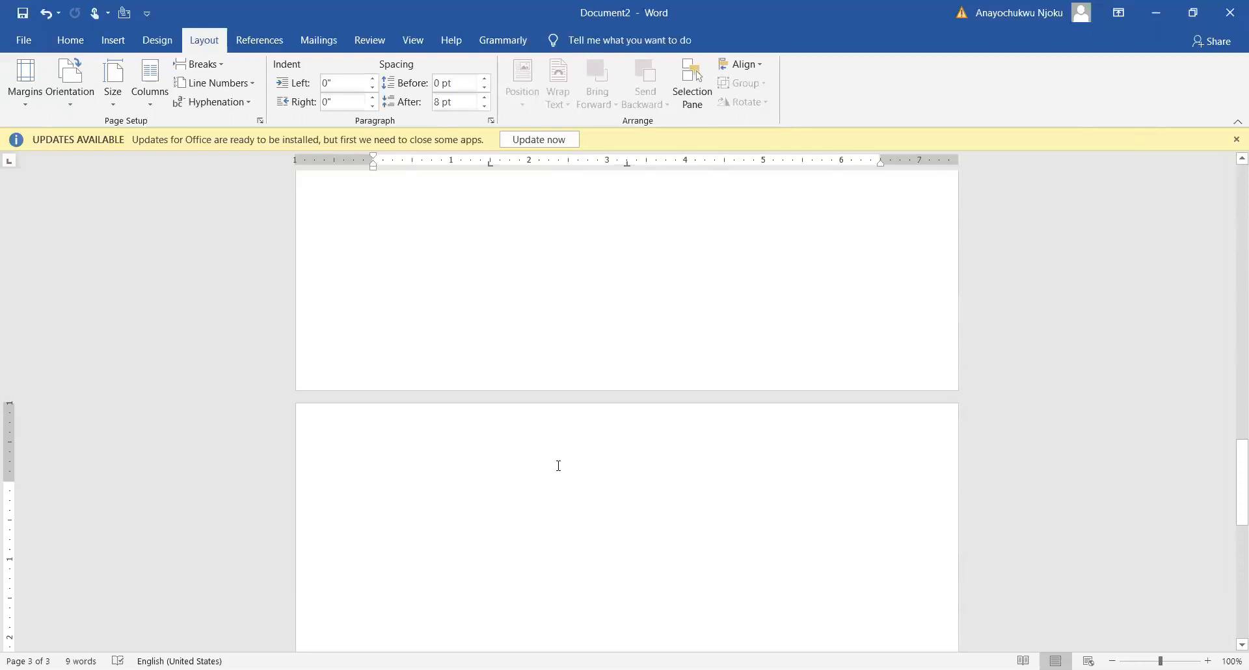
scroll(558, 466, up, 8)
scroll(531, 417, up, 20)
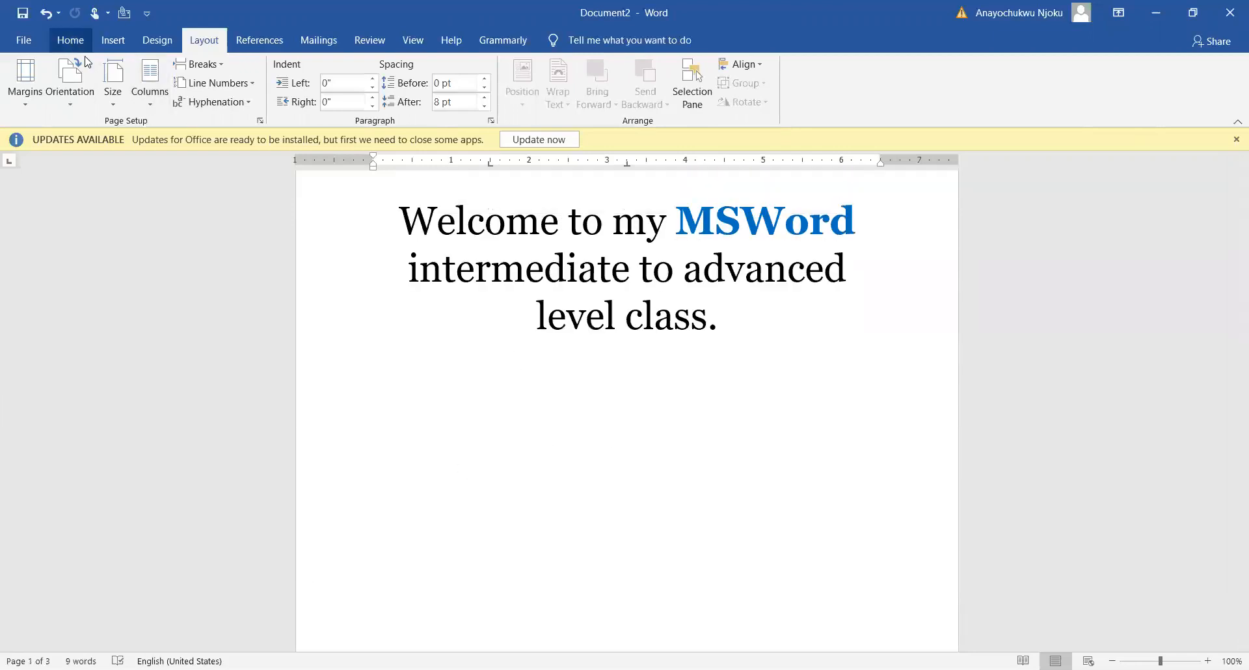
Show the formatting marks in the document from the top of the first page
click(71, 39)
scroll(479, 341, up, 1)
scroll(478, 341, up, 1)
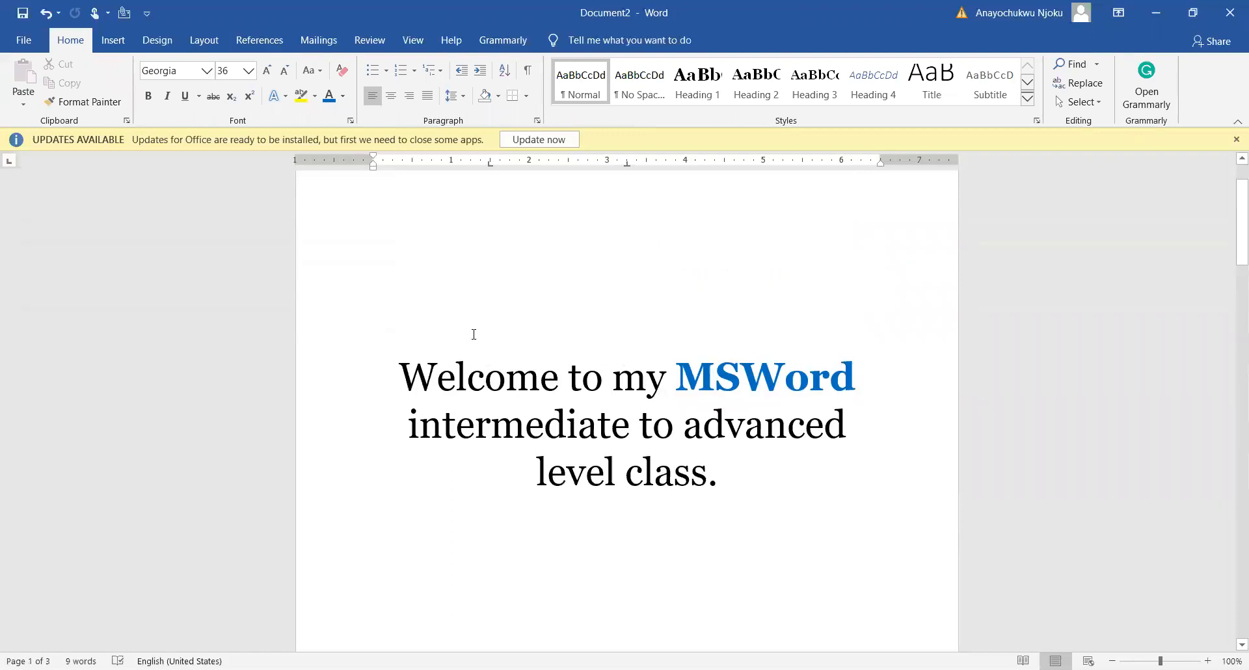
scroll(473, 334, up, 1)
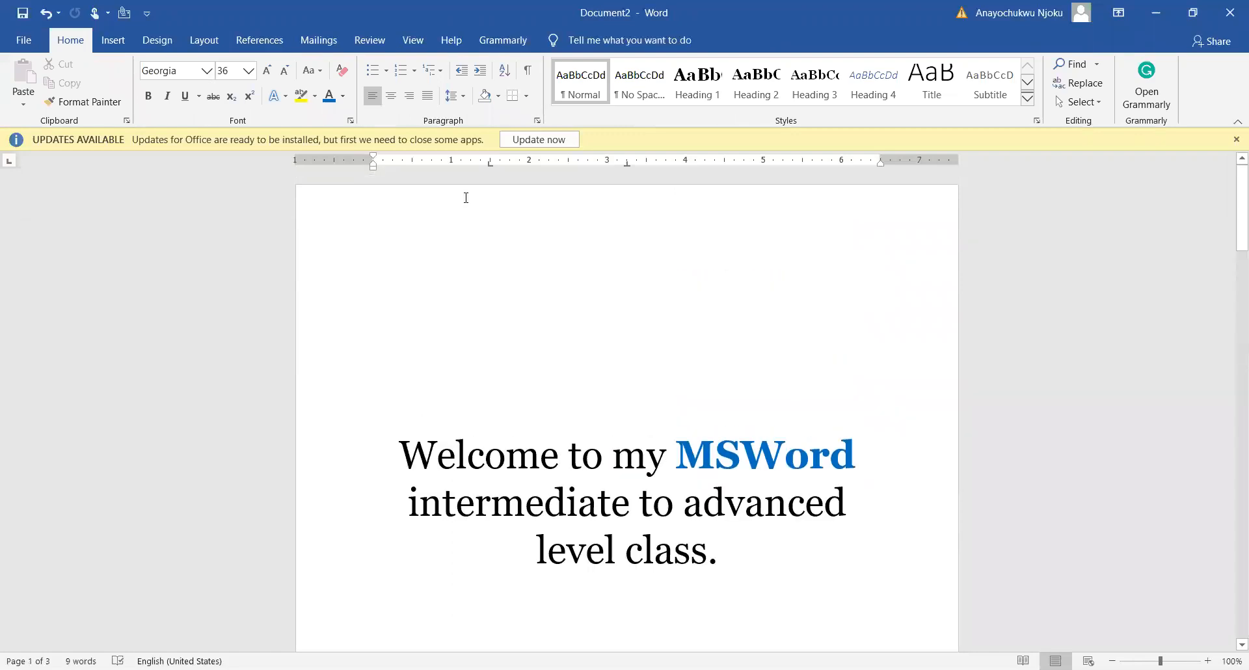
click(528, 73)
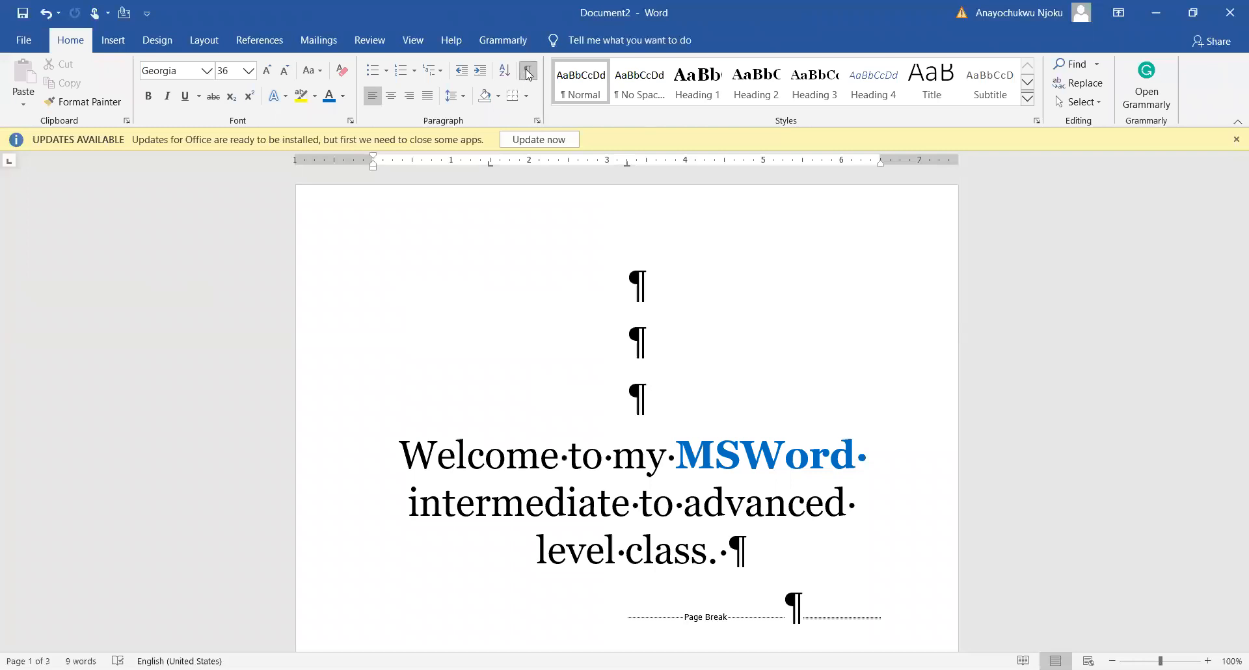
Insert a blank centred paragraph between the page break below the welcome sentence and the section break that follows it
scroll(624, 293, down, 3)
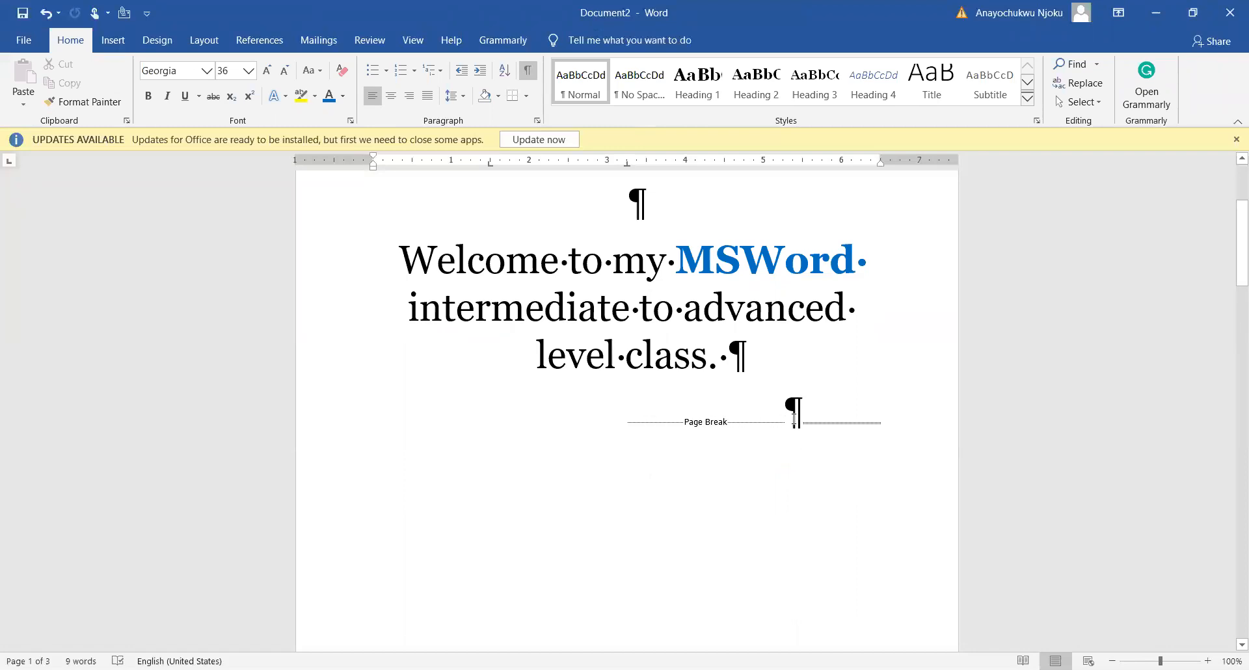
scroll(797, 413, down, 2)
key(ctrl+e)
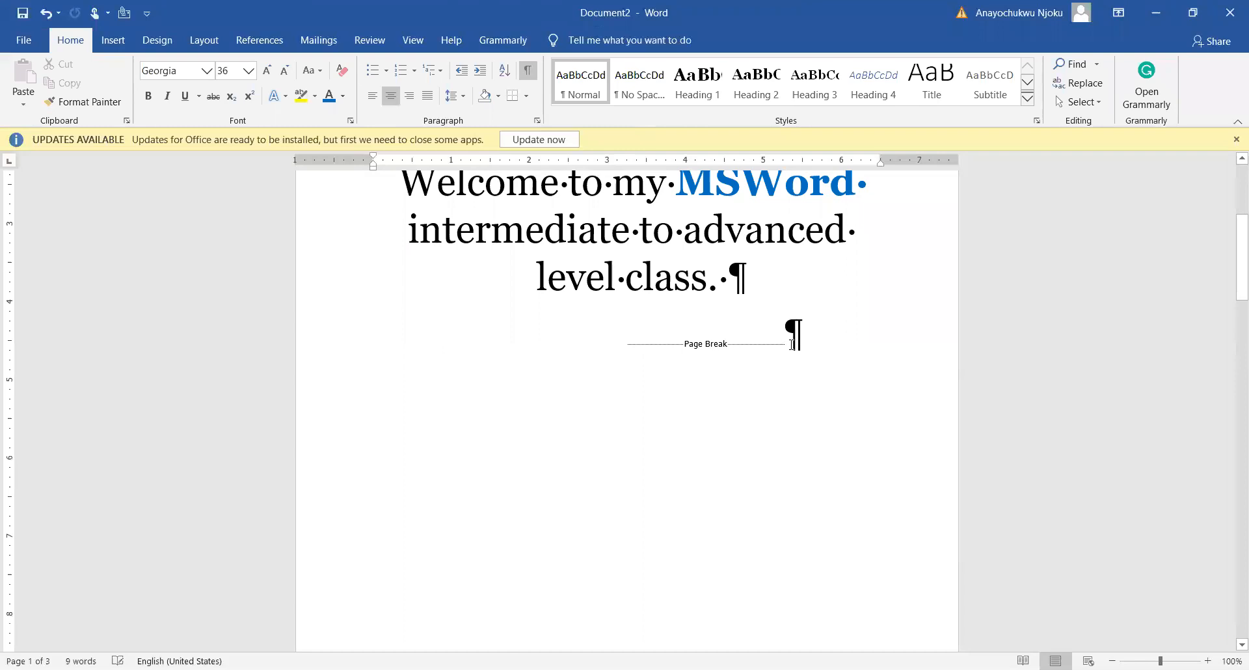
Examine the section break, tab, space and paragraph marks on the following pages, and return to the top of the first page
scroll(563, 432, down, 1)
scroll(564, 433, down, 5)
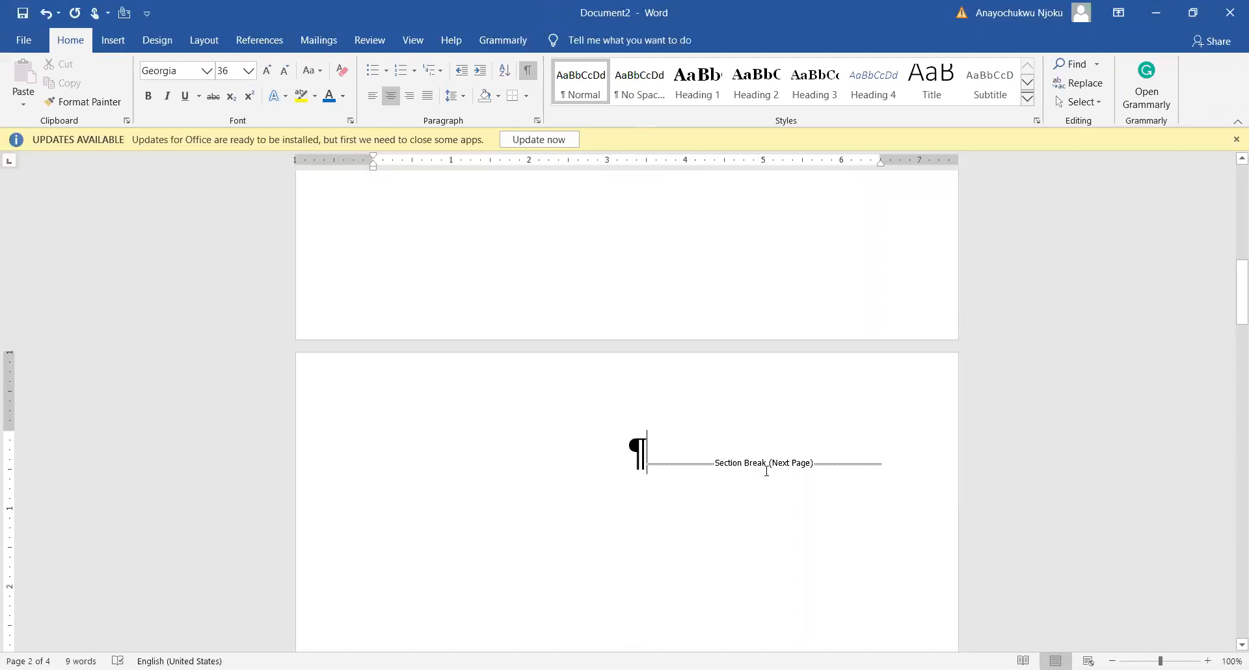
scroll(742, 472, down, 6)
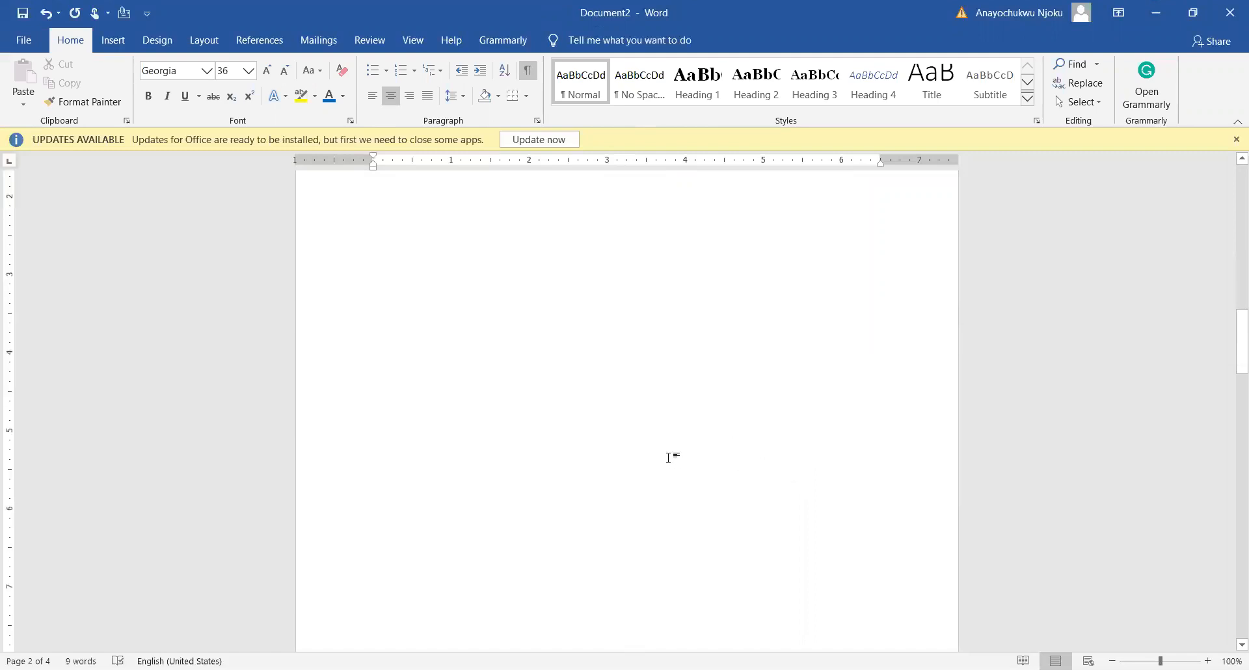
scroll(668, 457, down, 5)
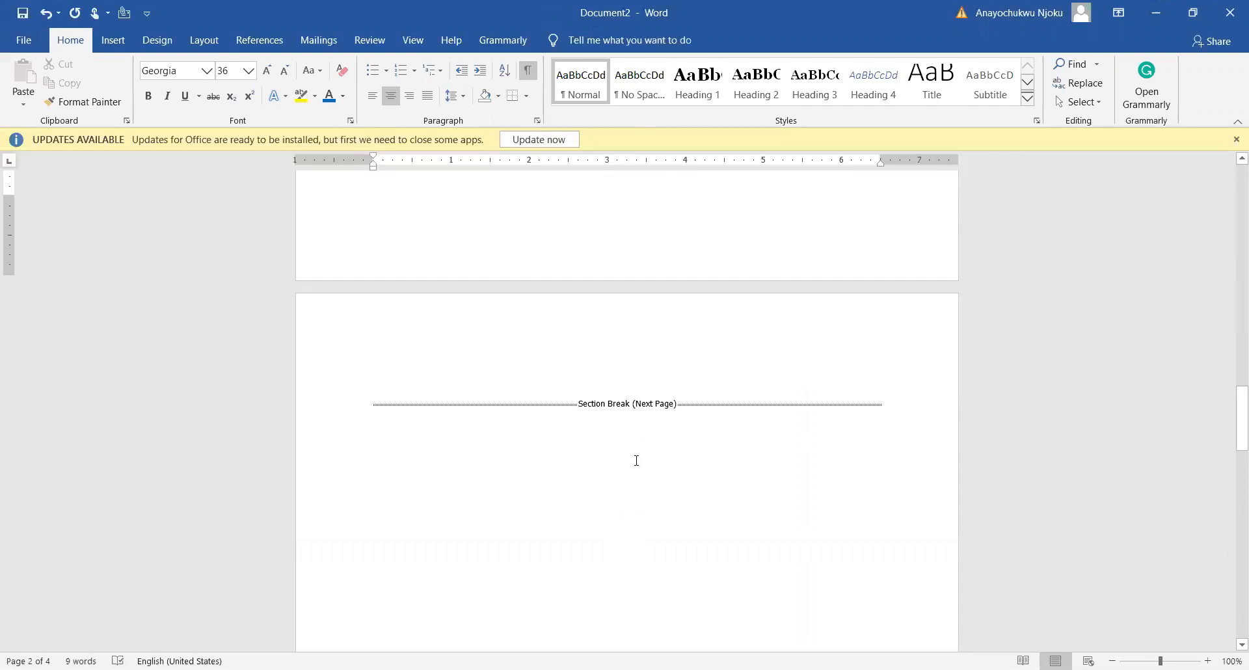
scroll(449, 400, down, 8)
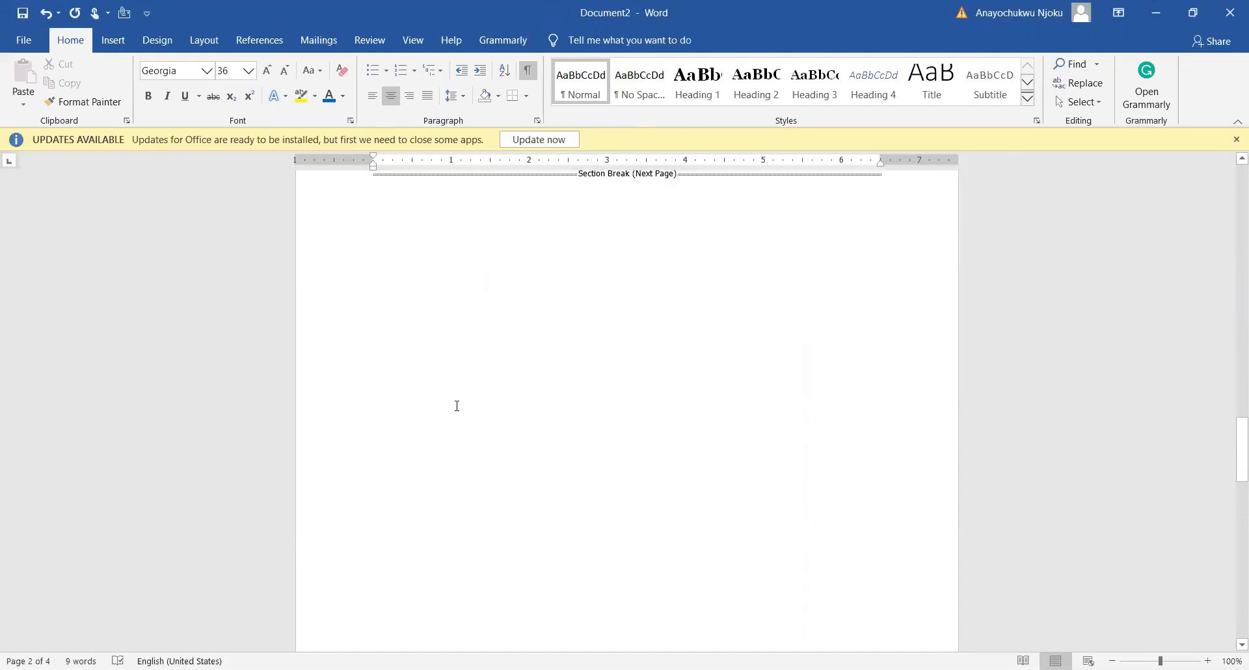
scroll(495, 426, down, 2)
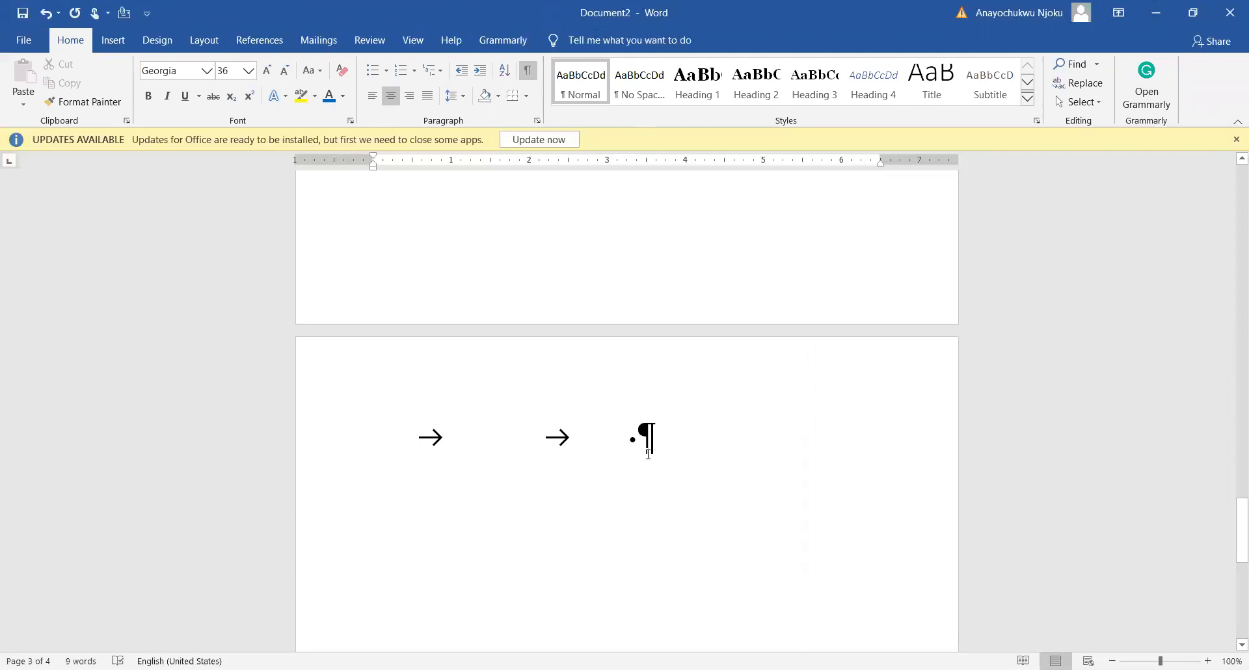
scroll(646, 453, up, 10)
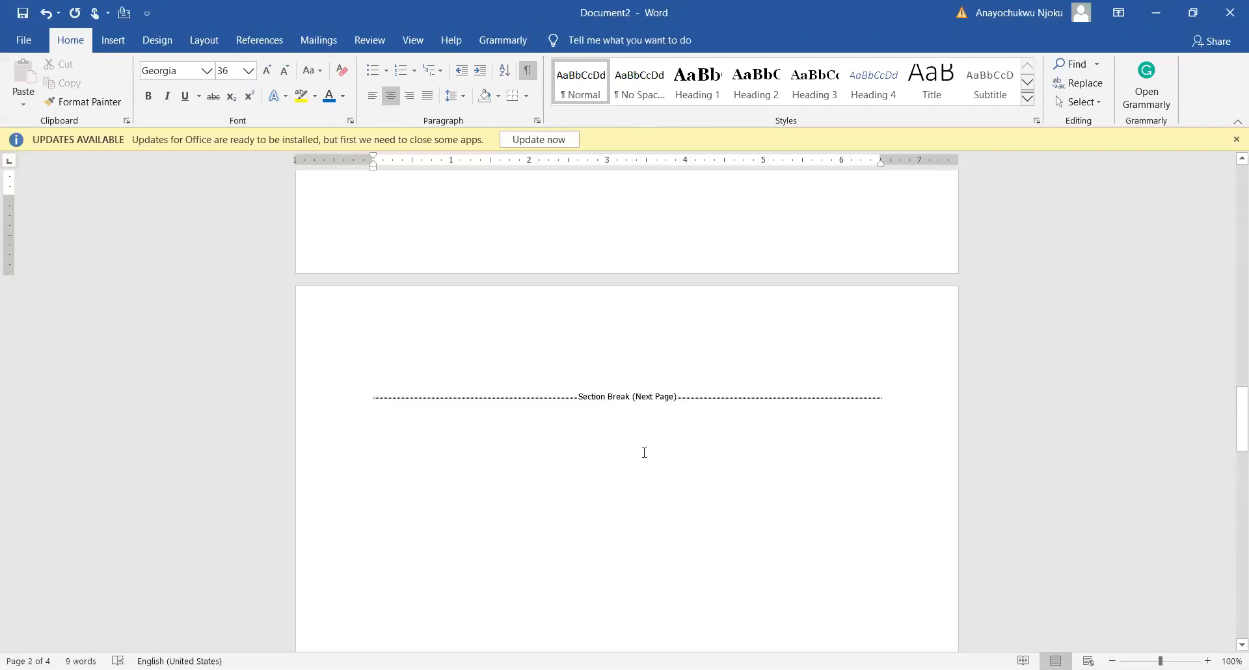
scroll(644, 453, up, 3)
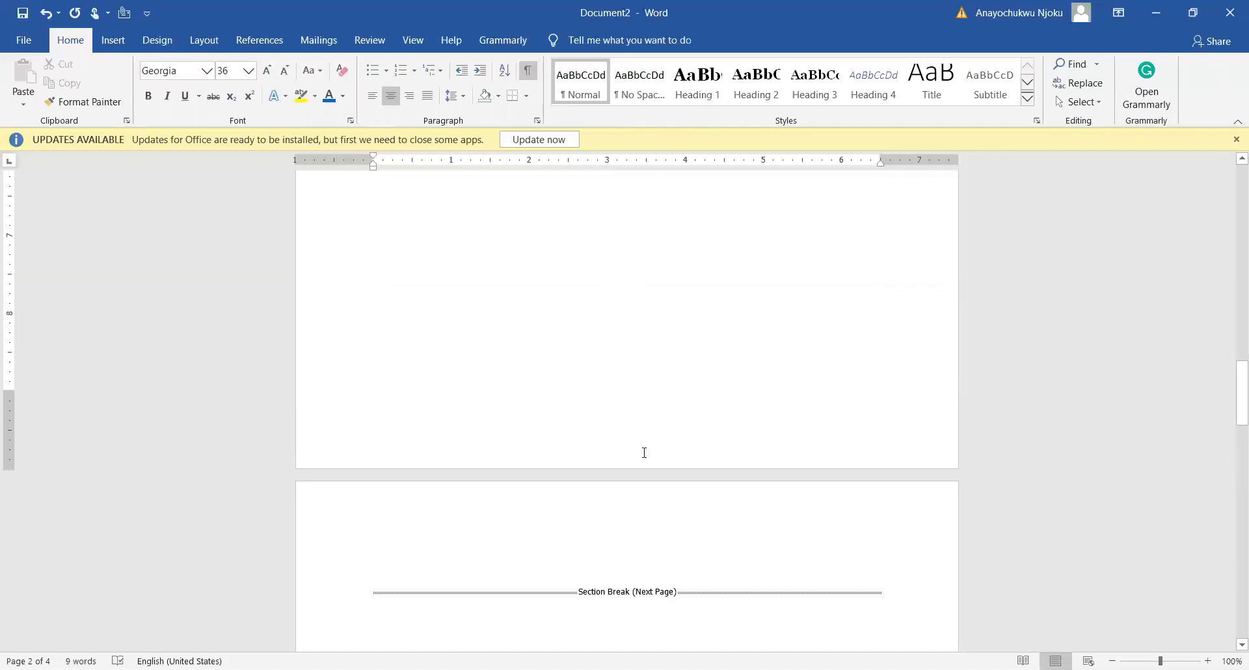
scroll(644, 452, up, 6)
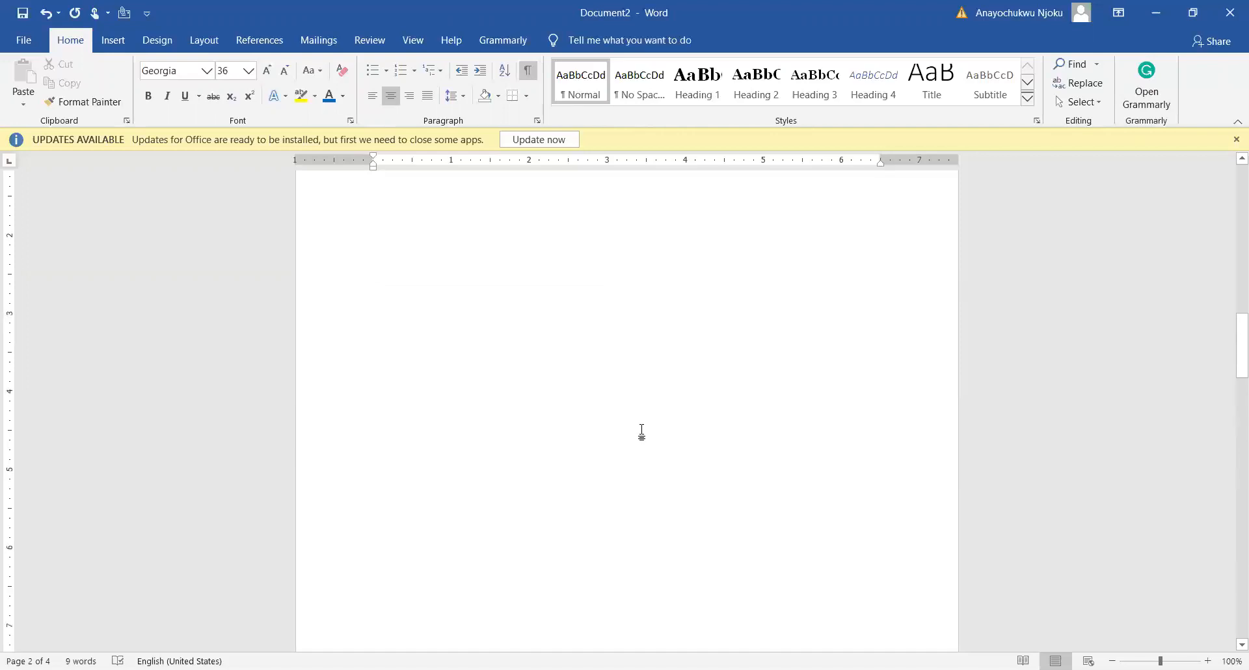
scroll(642, 436, down, 12)
scroll(642, 436, up, 3)
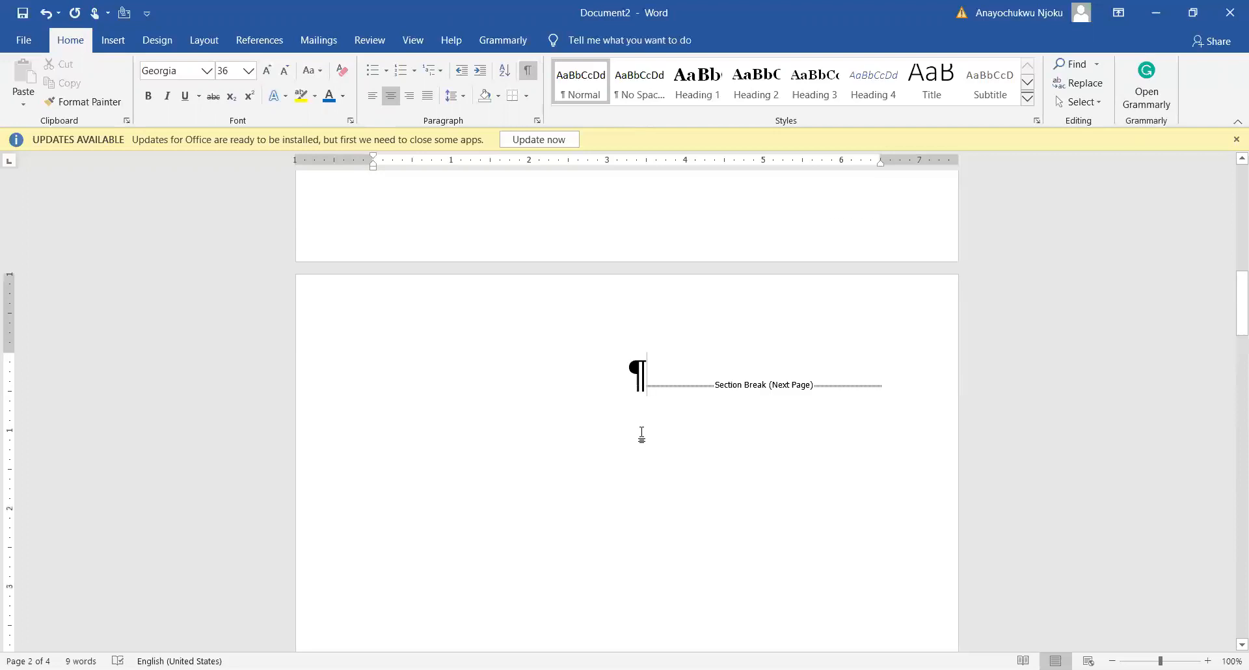
scroll(643, 434, up, 5)
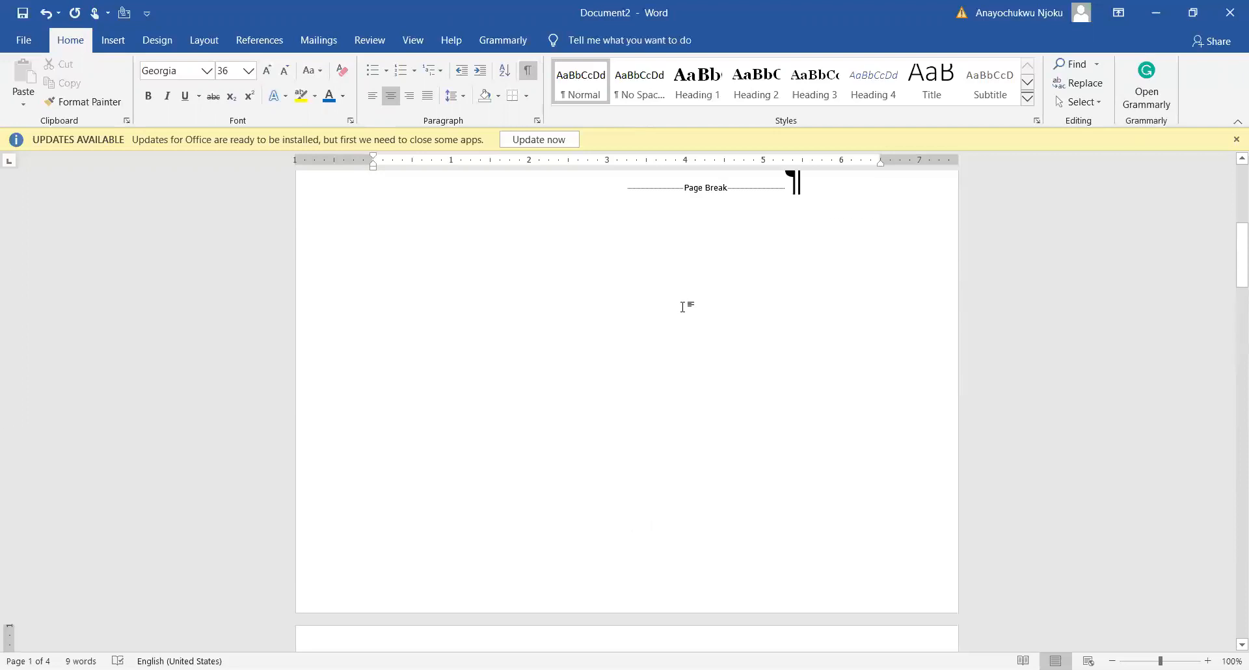
scroll(676, 313, up, 3)
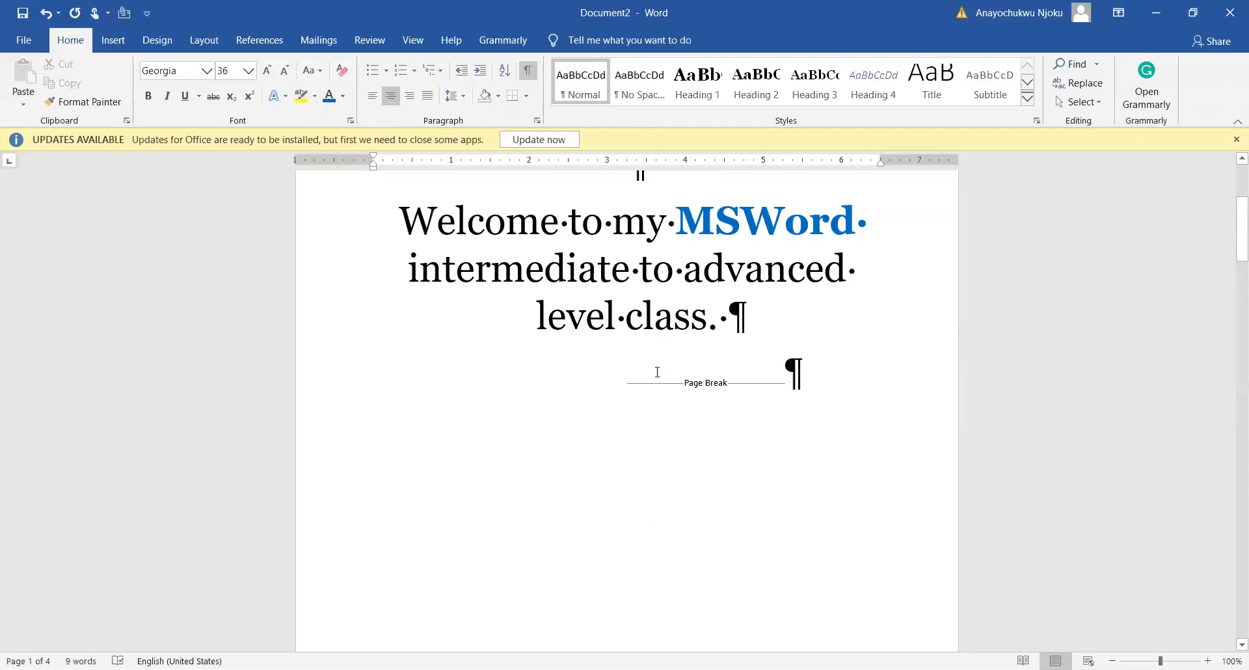
scroll(709, 370, up, 2)
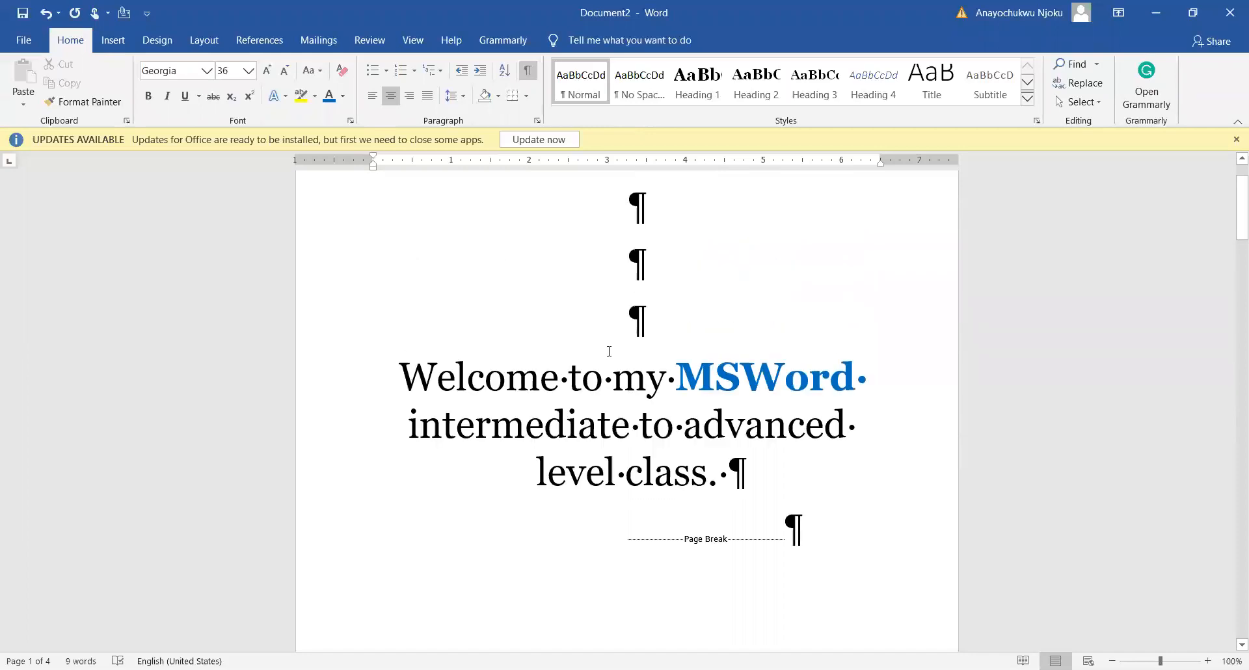
scroll(609, 351, up, 1)
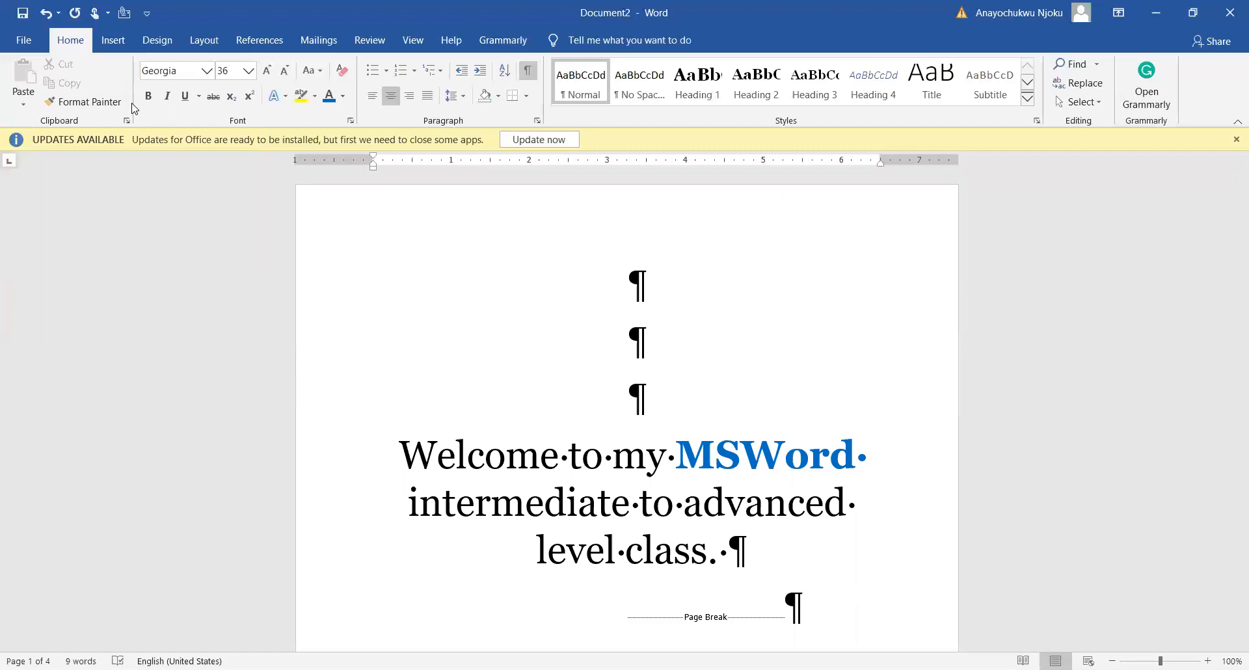
click(97, 104)
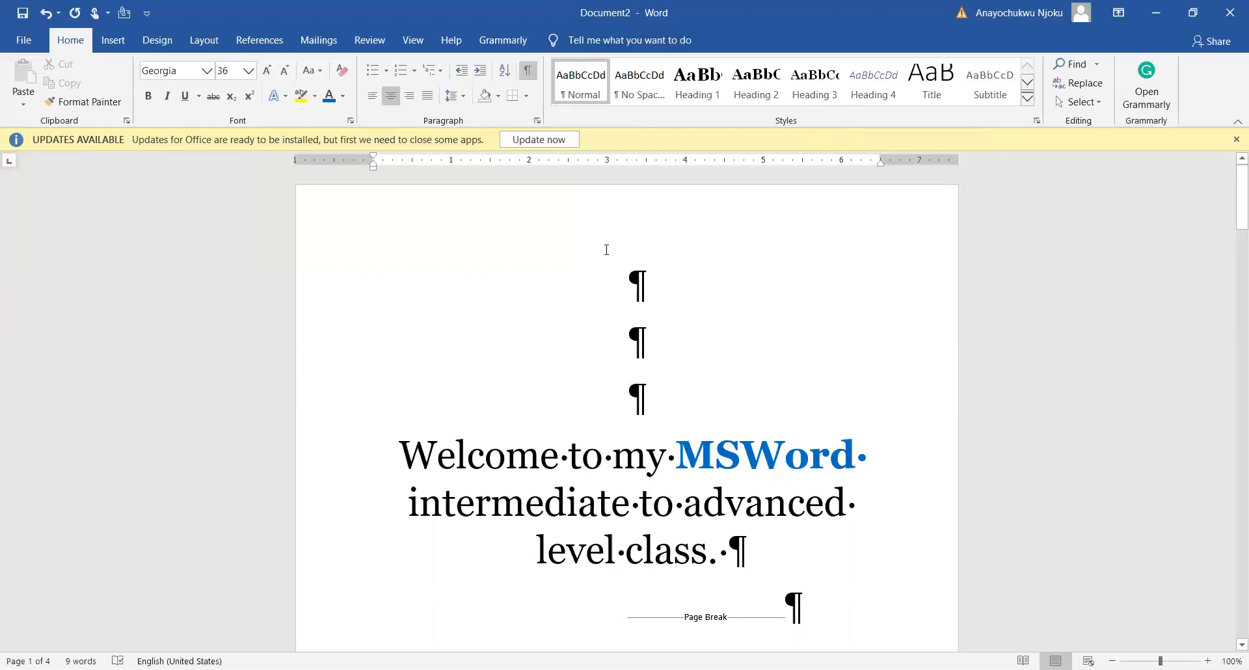
scroll(608, 254, down, 3)
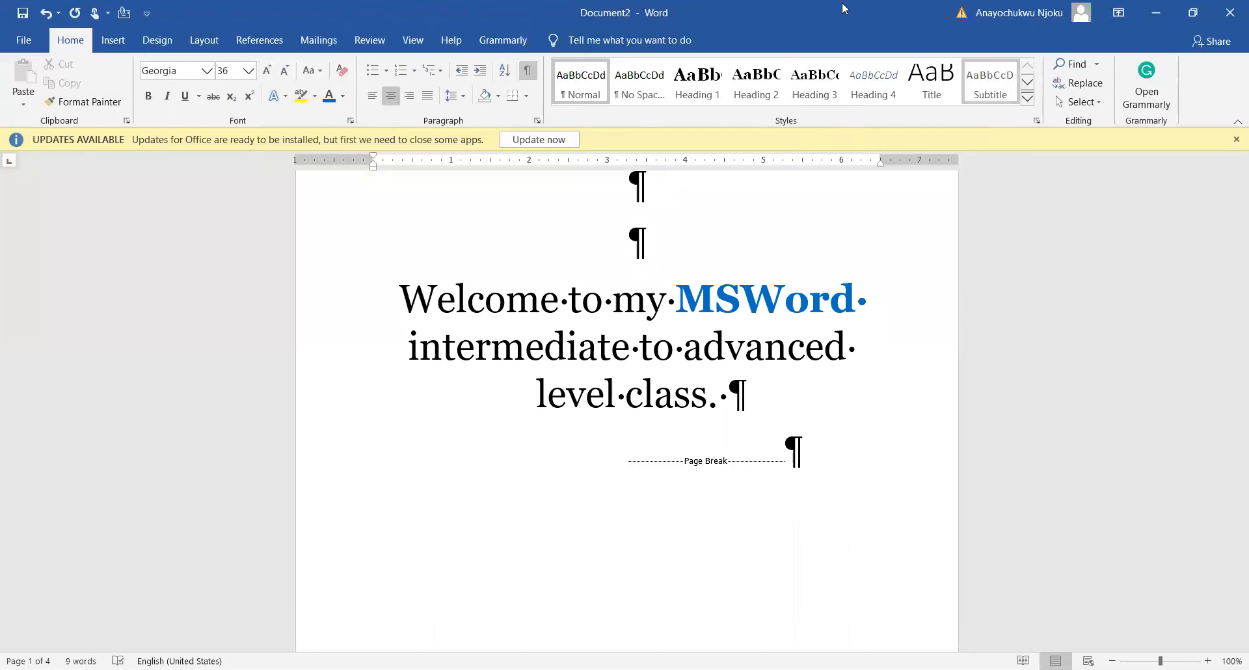